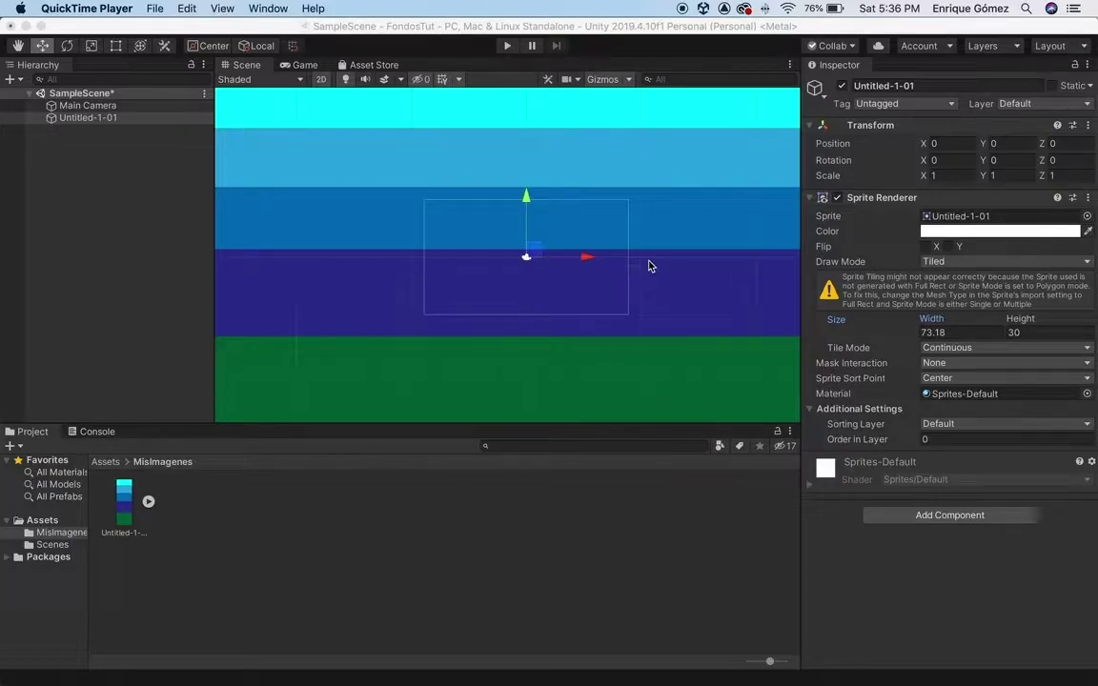
Widen the tiled striped sprite from 73.18 to about 78.6 with the Move tool active.
{"action": "middle_click_drag", "start_coordinate": [644, 259], "coordinate": [508, 259]}
{"action": "mouse_move", "coordinate": [509, 259]}
{"action": "left_mouse_down"}
{"action": "mouse_move", "coordinate": [678, 269]}
{"action": "mouse_move", "coordinate": [626, 282]}
{"action": "mouse_move", "coordinate": [543, 266]}
{"action": "mouse_move", "coordinate": [630, 264]}
{"action": "left_mouse_up"}
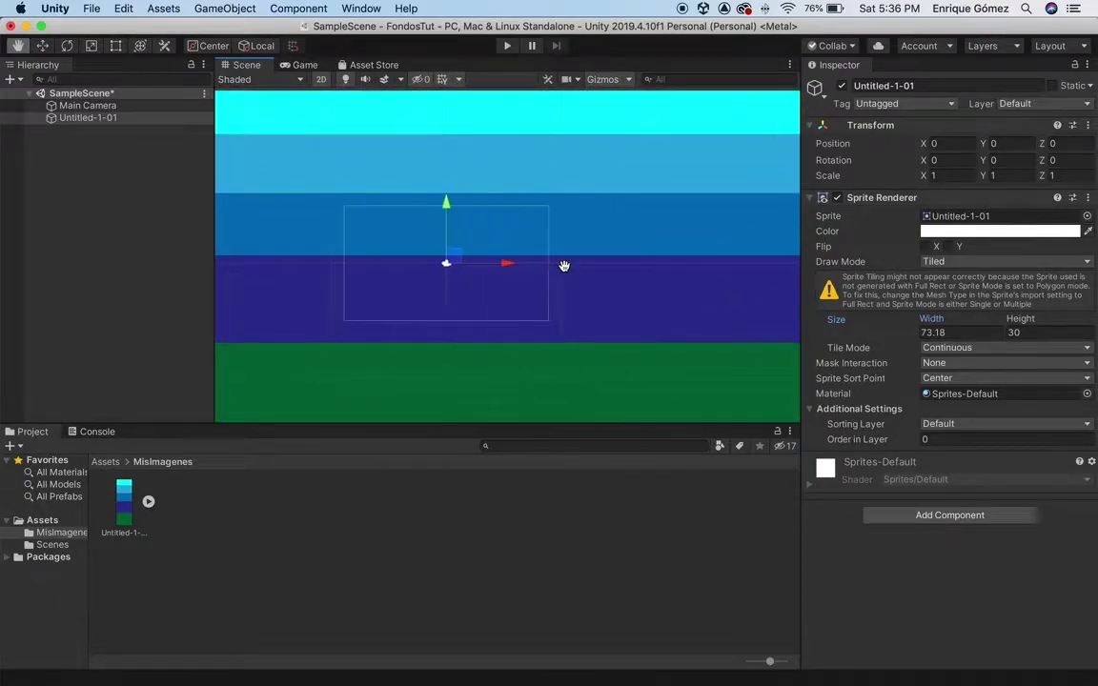
{"action": "left_click_drag", "start_coordinate": [629, 264], "coordinate": [627, 262]}
{"action": "key", "text": "w"}
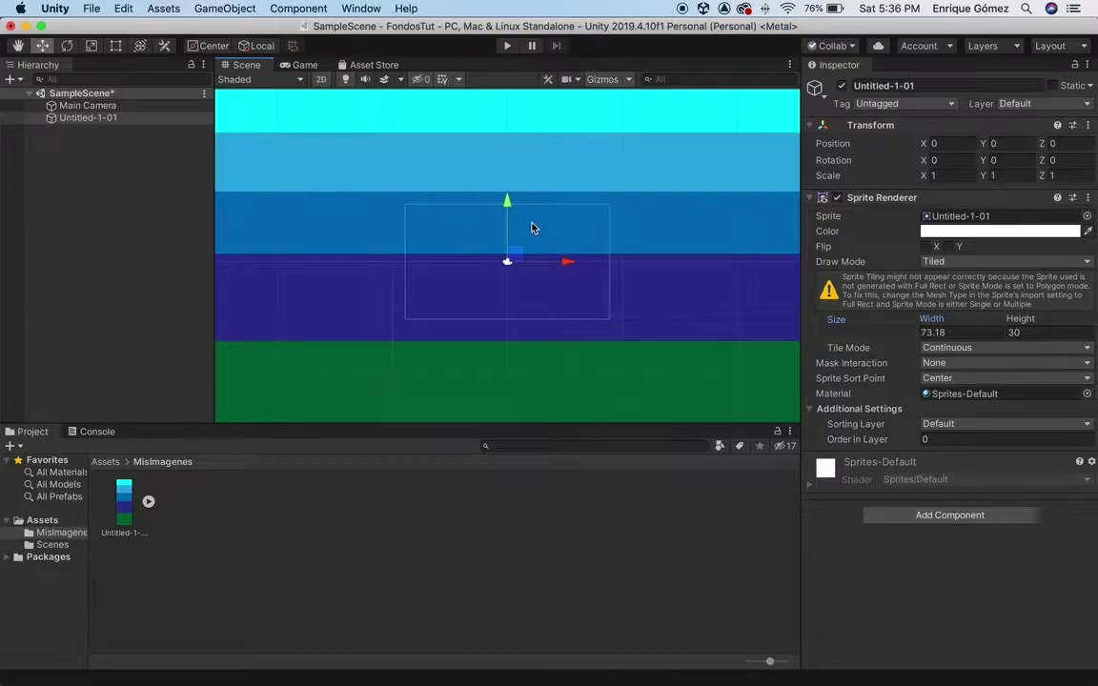
{"action": "mouse_move", "coordinate": [931, 321]}
{"action": "left_mouse_down"}
{"action": "mouse_move", "coordinate": [987, 324]}
{"action": "mouse_move", "coordinate": [462, 317]}
{"action": "mouse_move", "coordinate": [968, 321]}
{"action": "left_mouse_up"}
Delete the Untitled-1-01 object from the Hierarchy.
{"action": "left_click", "coordinate": [81, 121]}
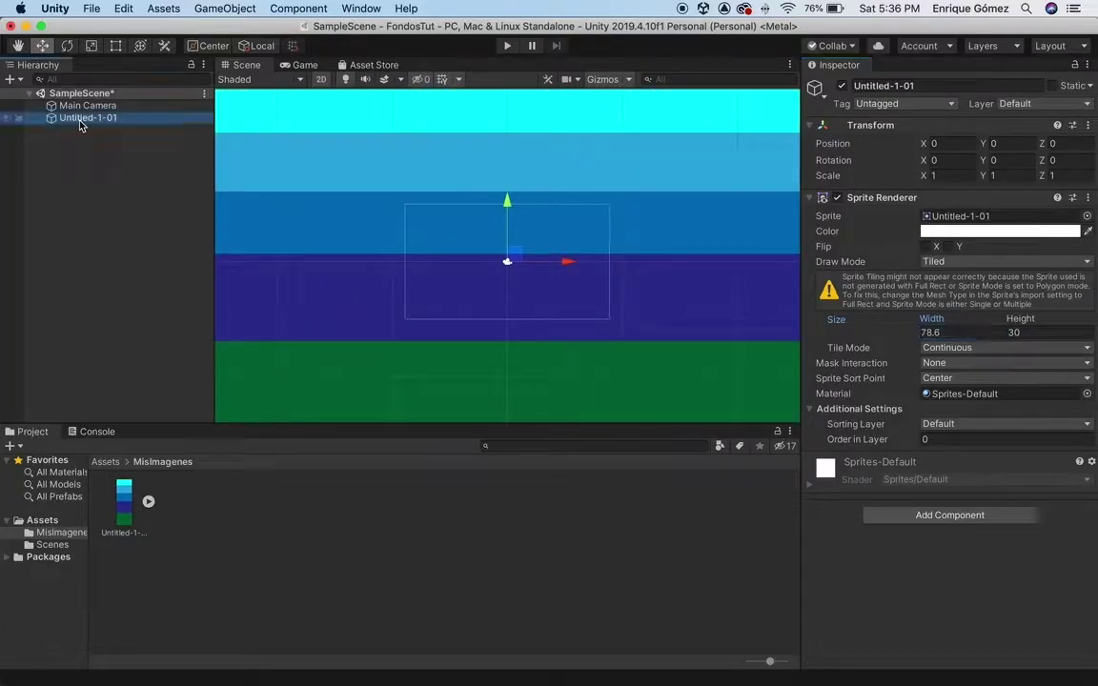
{"action": "right_click", "coordinate": [138, 118]}
{"action": "left_click", "coordinate": [190, 195]}
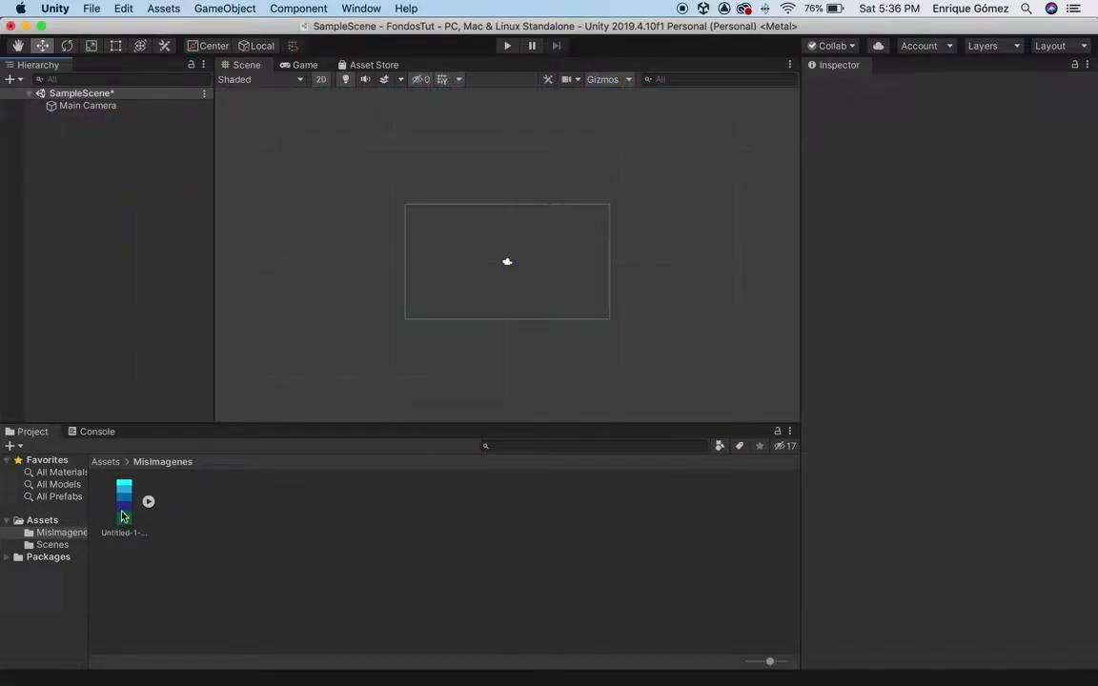
Permanently delete the Untitled-1-01.png asset from the MisImagenes folder.
{"action": "left_click", "coordinate": [123, 514]}
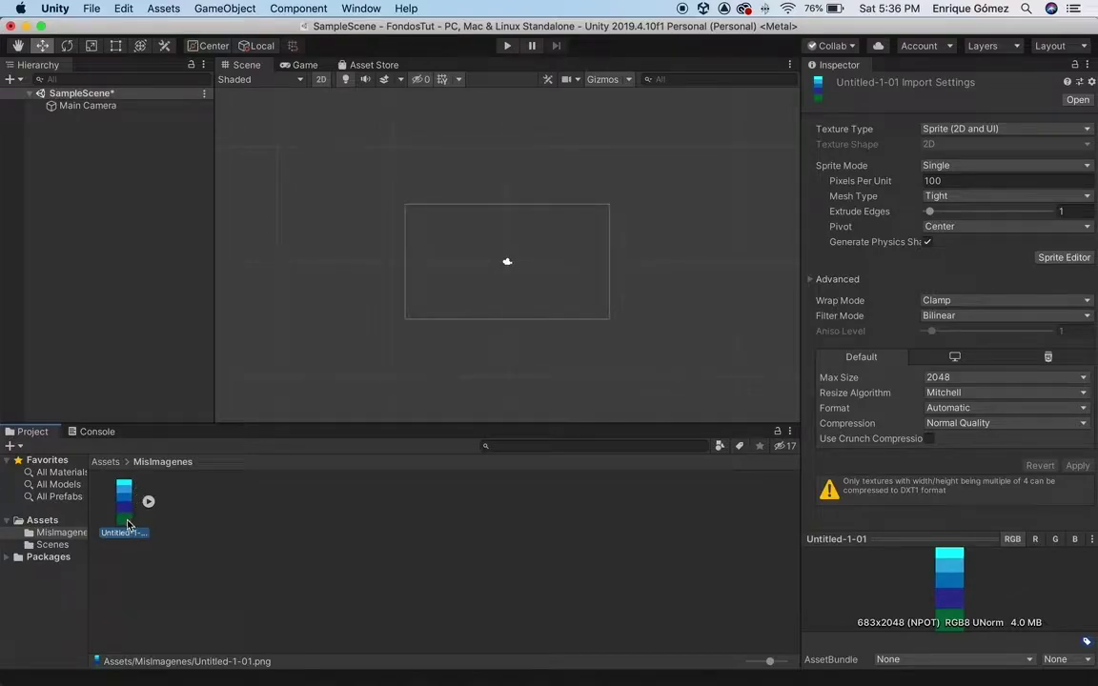
{"action": "right_click", "coordinate": [125, 515]}
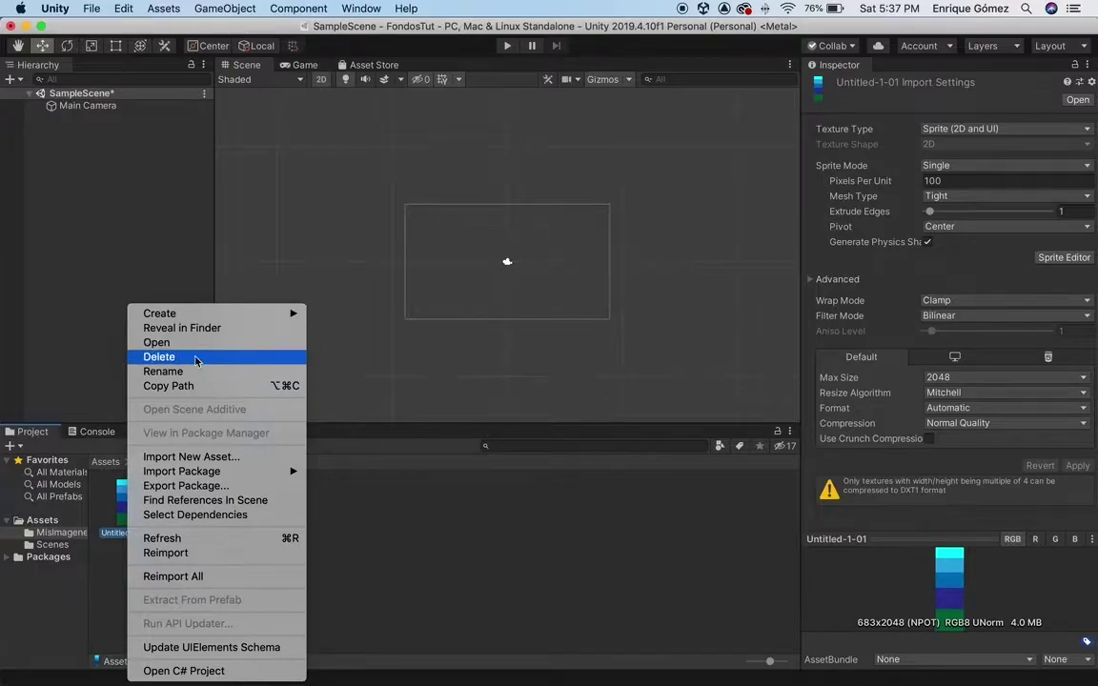
{"action": "left_click", "coordinate": [196, 358]}
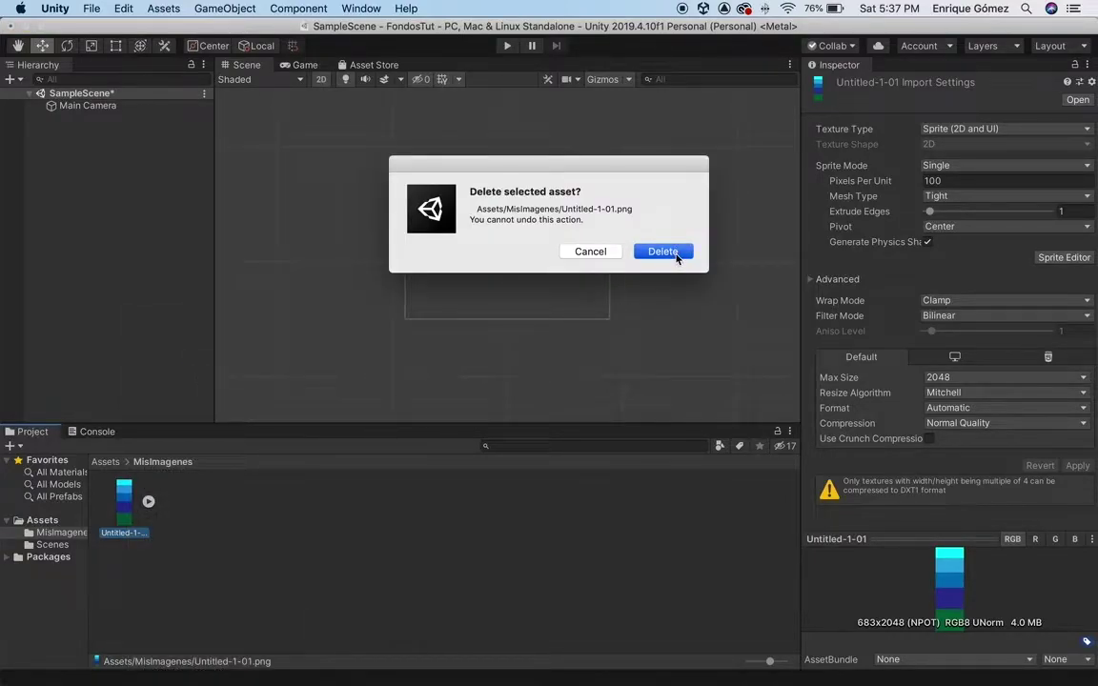
{"action": "left_click", "coordinate": [676, 257]}
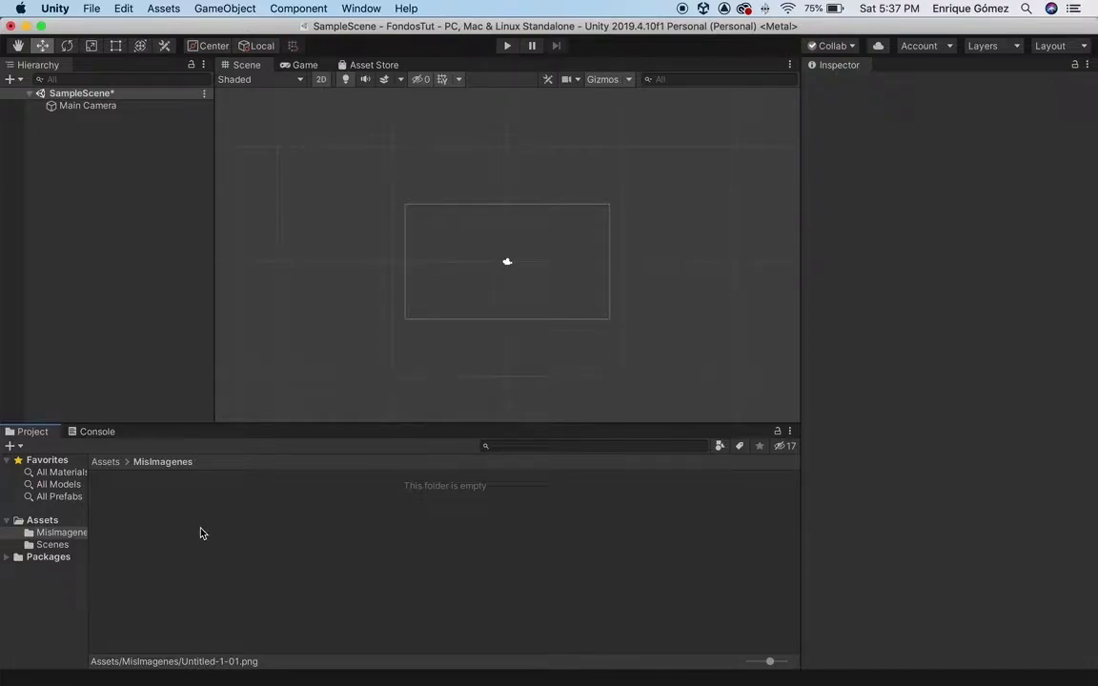
In Assets, add a folder named MisImagenes2 beside MisImagenes and Scenes, then open it.
{"action": "left_click", "coordinate": [105, 461]}
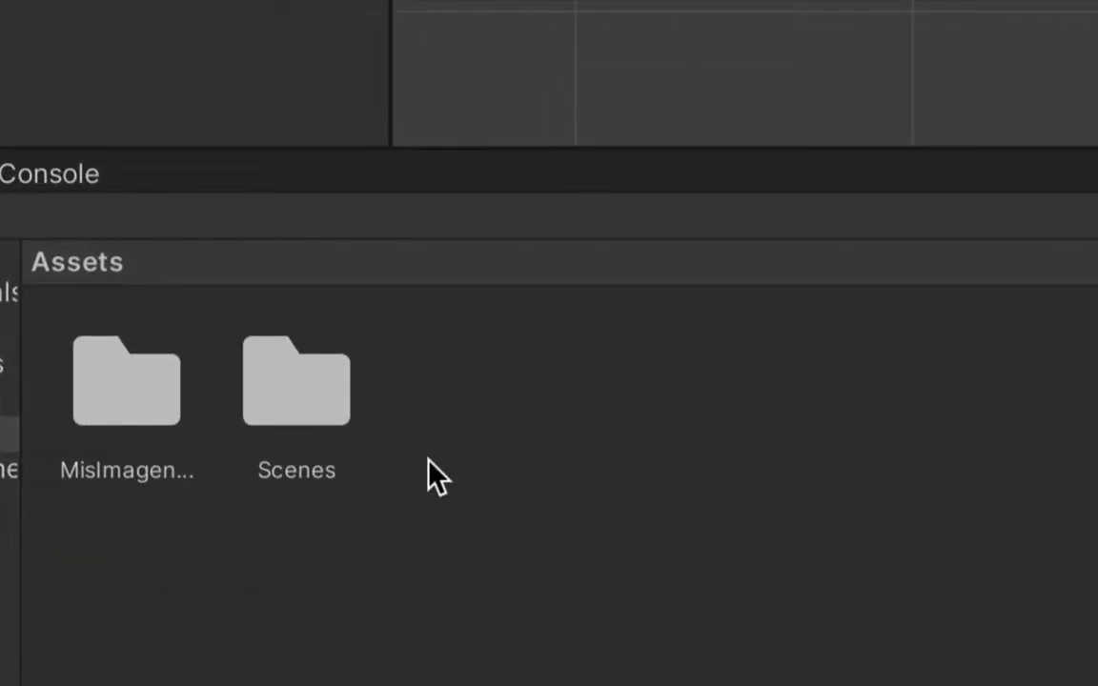
{"action": "right_click", "coordinate": [429, 419]}
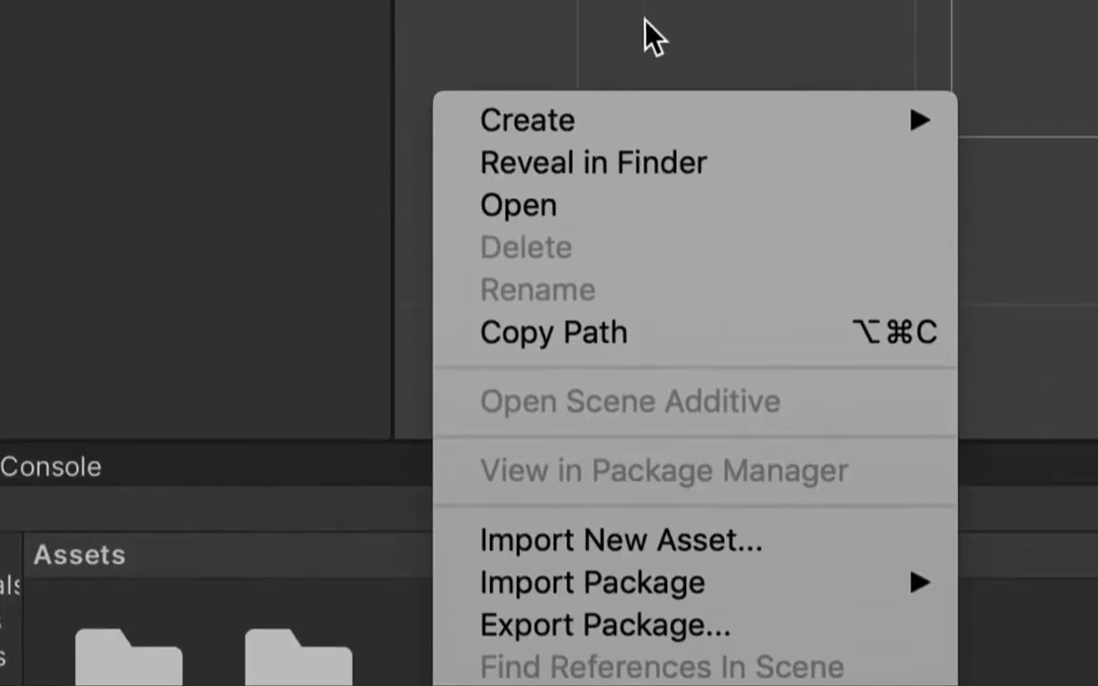
{"action": "mouse_move", "coordinate": [572, 124]}
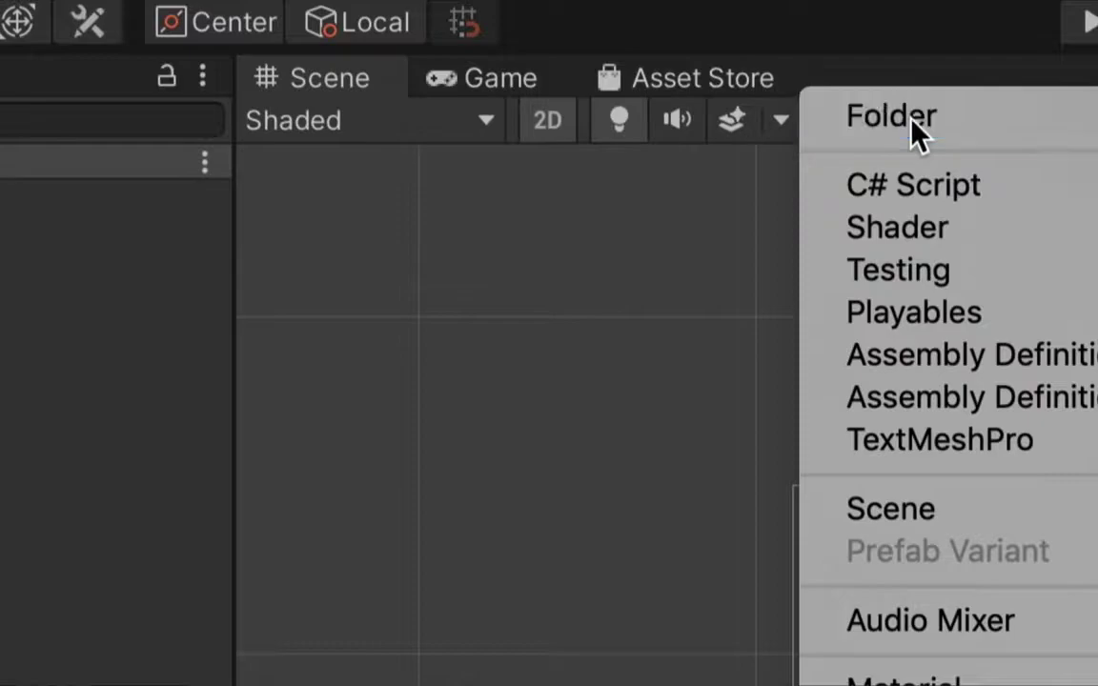
{"action": "left_click", "coordinate": [911, 19]}
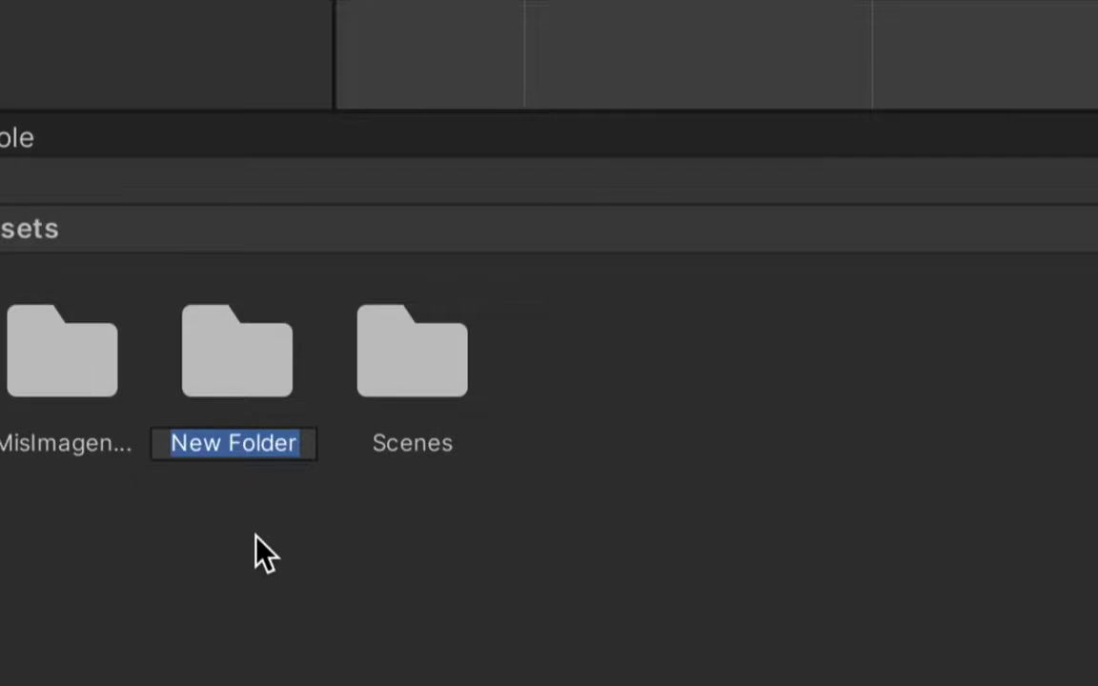
{"action": "type", "text": "MiS"}
{"action": "key", "text": "BackSpace"}
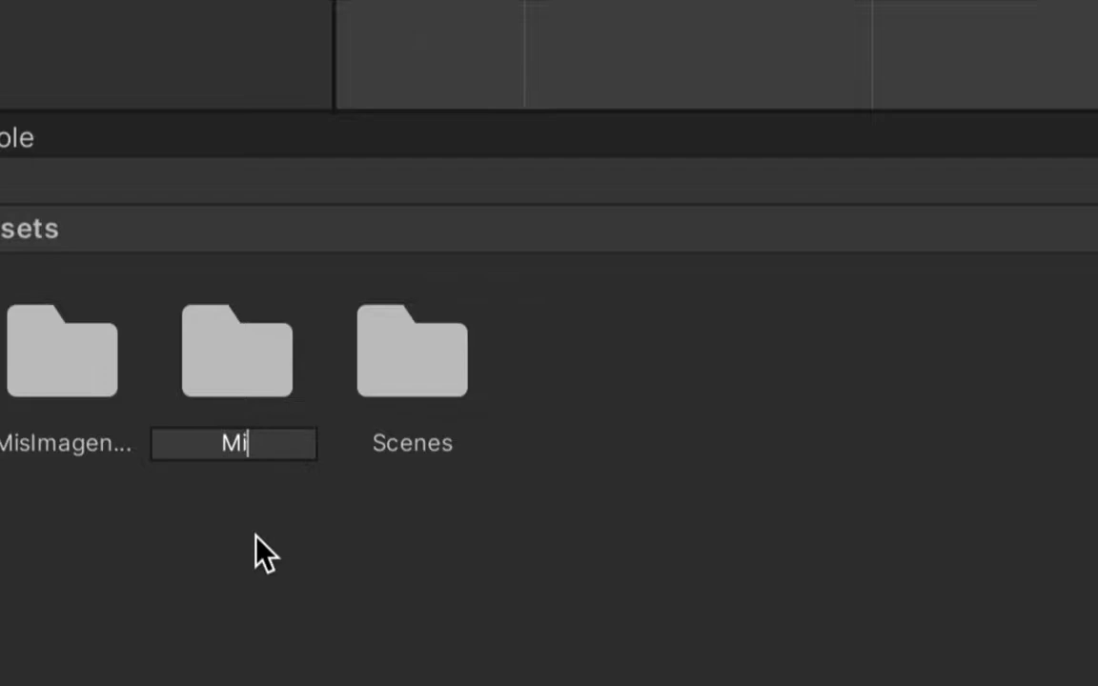
{"action": "type", "text": "sImagenes2"}
{"action": "key", "text": "Return"}
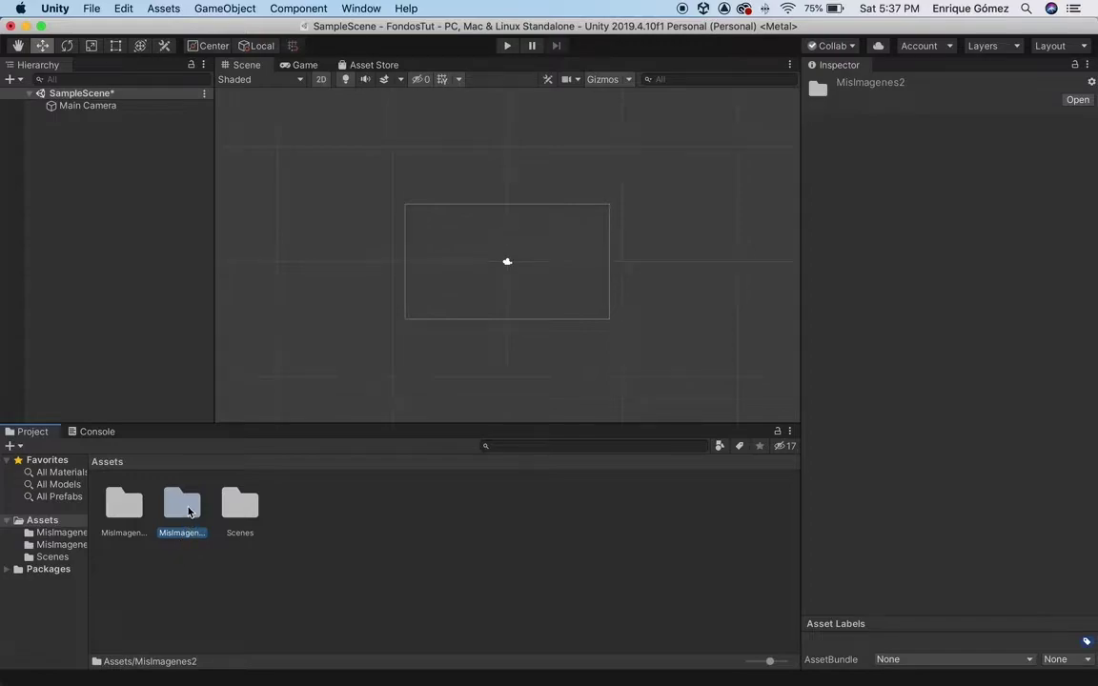
{"action": "double_click", "coordinate": [185, 534]}
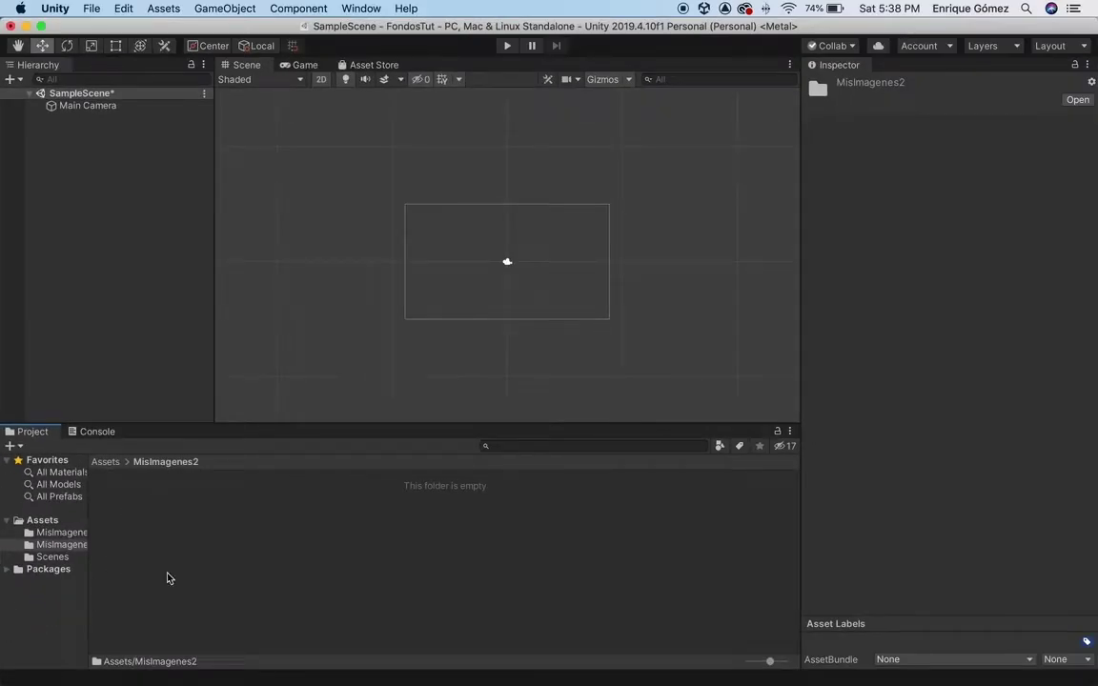
Switch to Finder and reposition its window next to Unity.
{"action": "key", "text": "super+Tab"}
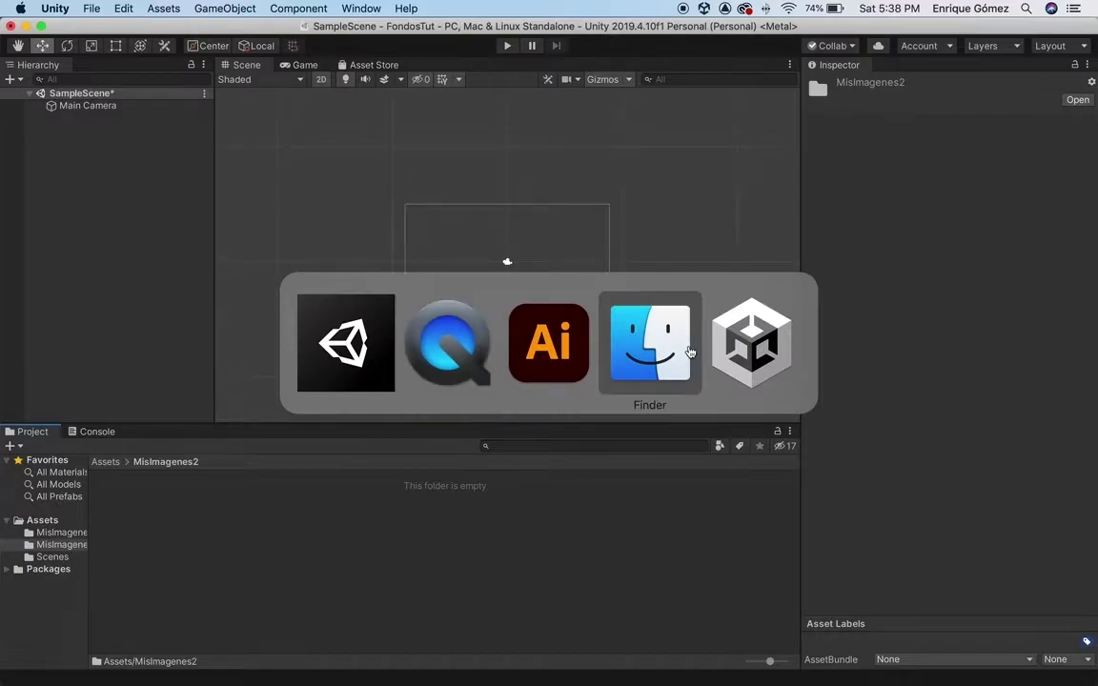
{"action": "left_click", "coordinate": [691, 352]}
{"action": "mouse_move", "coordinate": [258, 59]}
{"action": "left_mouse_down"}
{"action": "mouse_move", "coordinate": [375, 71]}
{"action": "mouse_move", "coordinate": [379, 45]}
{"action": "left_mouse_up"}
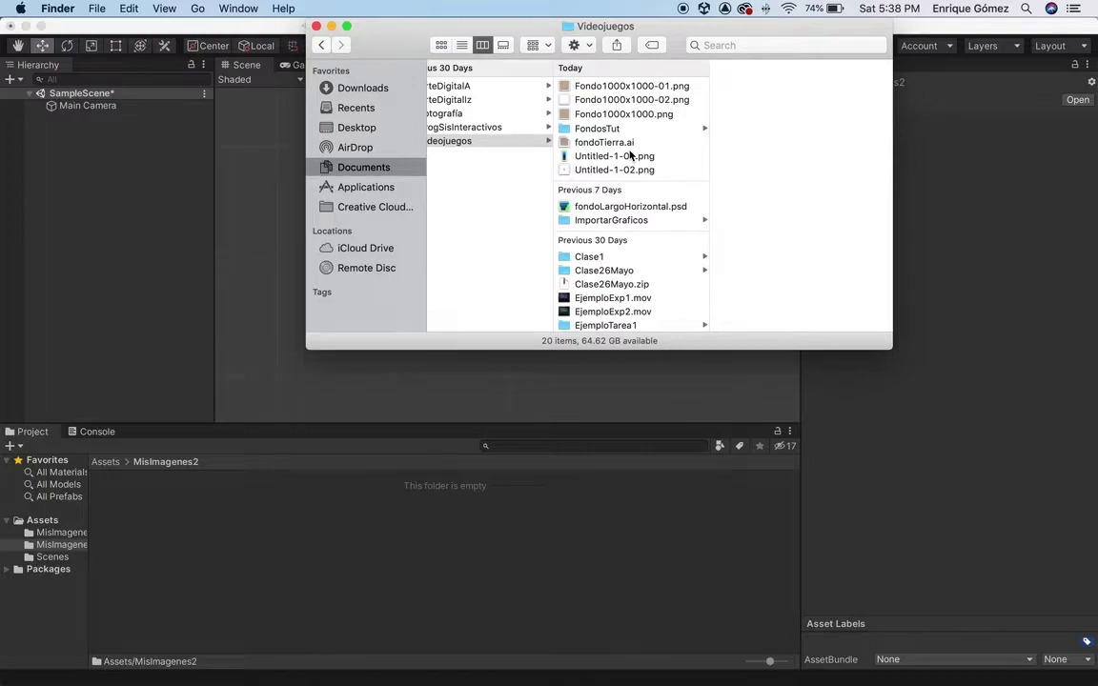
{"action": "left_click_drag", "start_coordinate": [375, 38], "coordinate": [277, 38]}
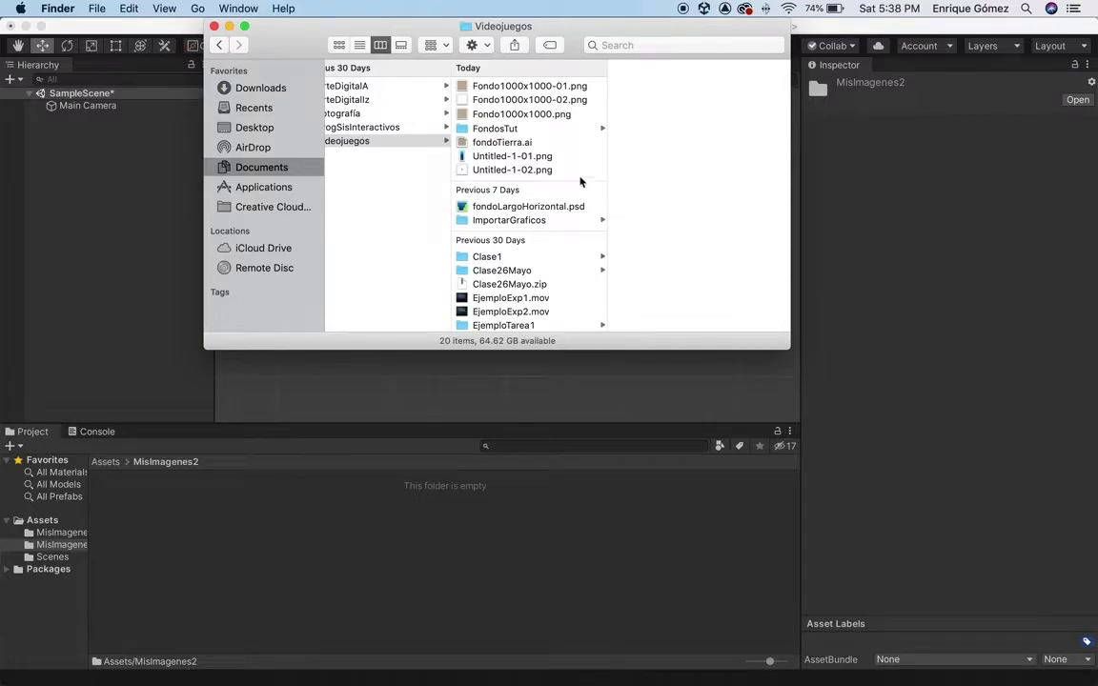
Preview Untitled-1-01.png and Fondo1000x1000-01.png in Finder with Quick Look.
{"action": "left_click", "coordinate": [520, 157]}
{"action": "key", "text": "space"}
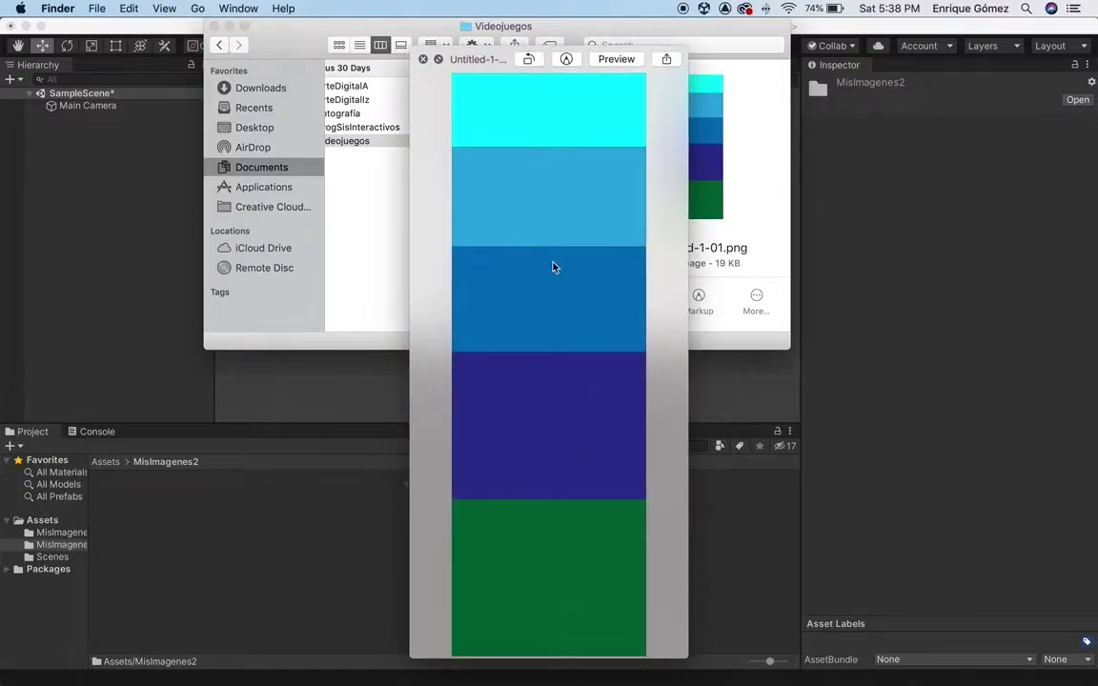
{"action": "key", "text": "space"}
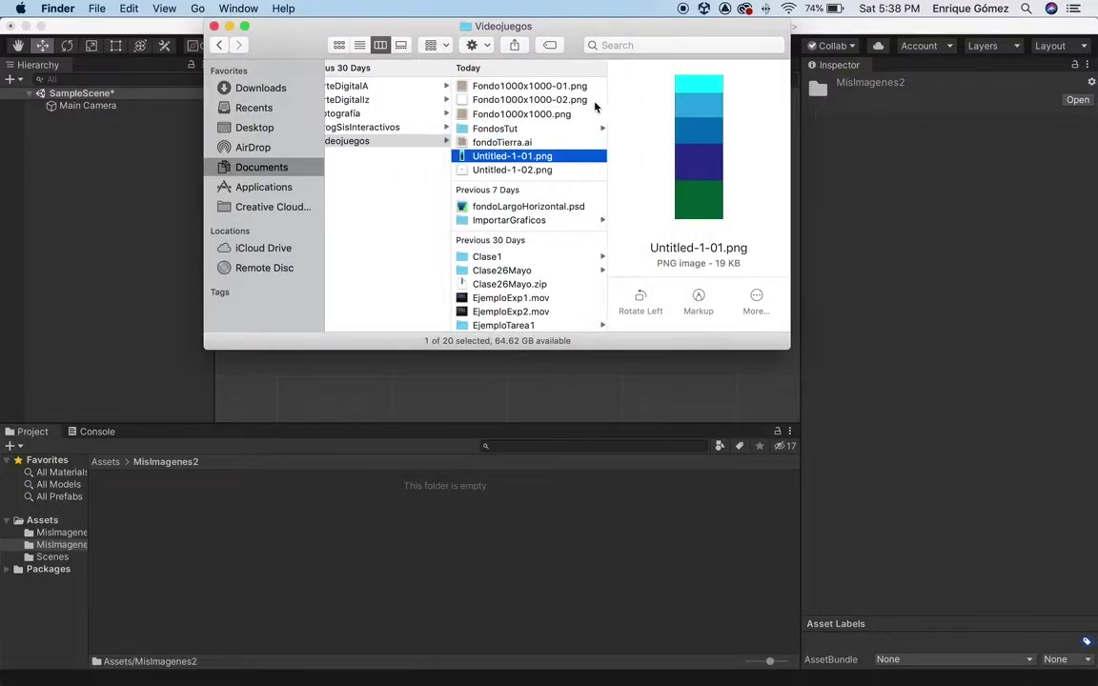
{"action": "left_click", "coordinate": [572, 86]}
{"action": "key", "text": "space"}
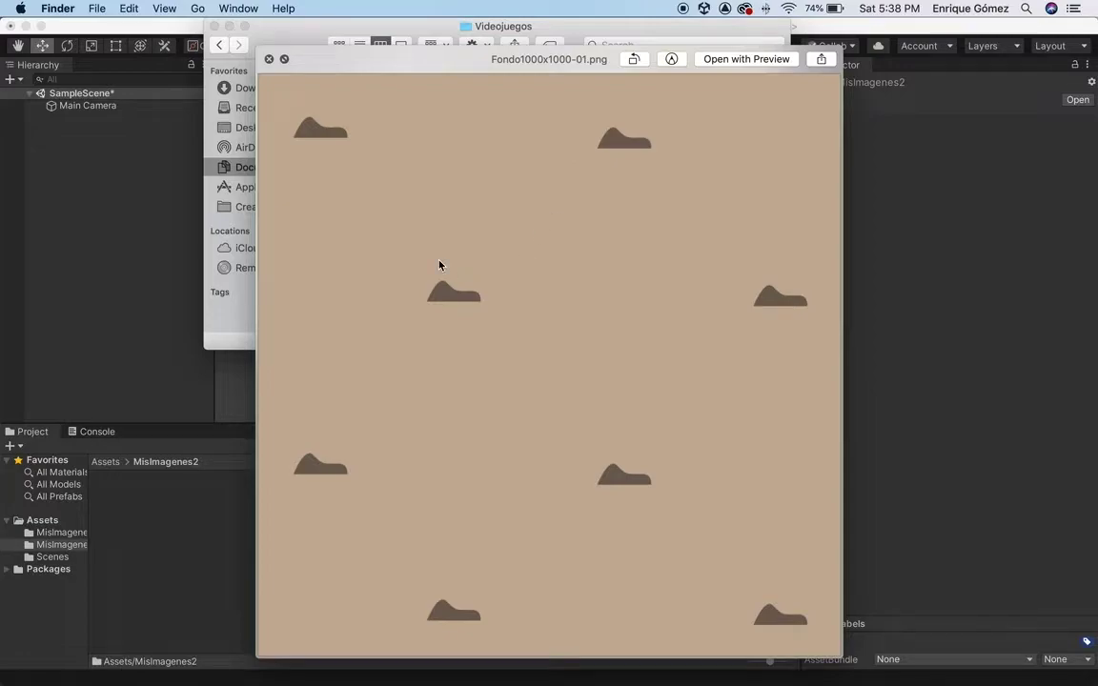
{"action": "key", "text": "space"}
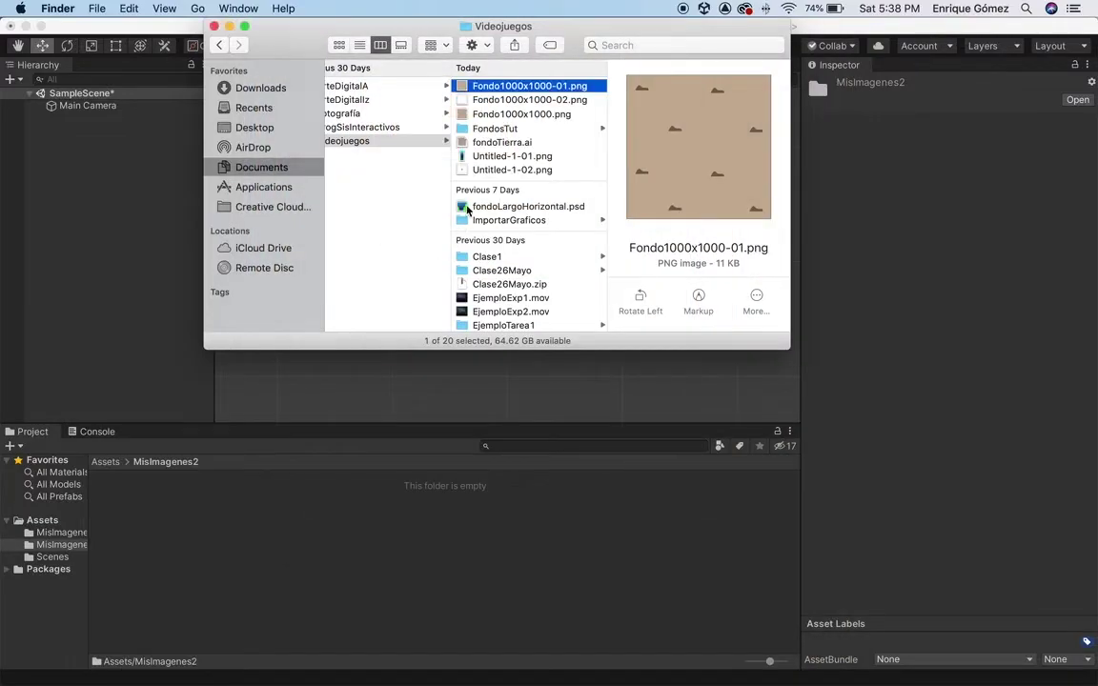
{"action": "key", "text": "space"}
{"action": "key", "text": "space"}
{"action": "left_click", "coordinate": [512, 155]}
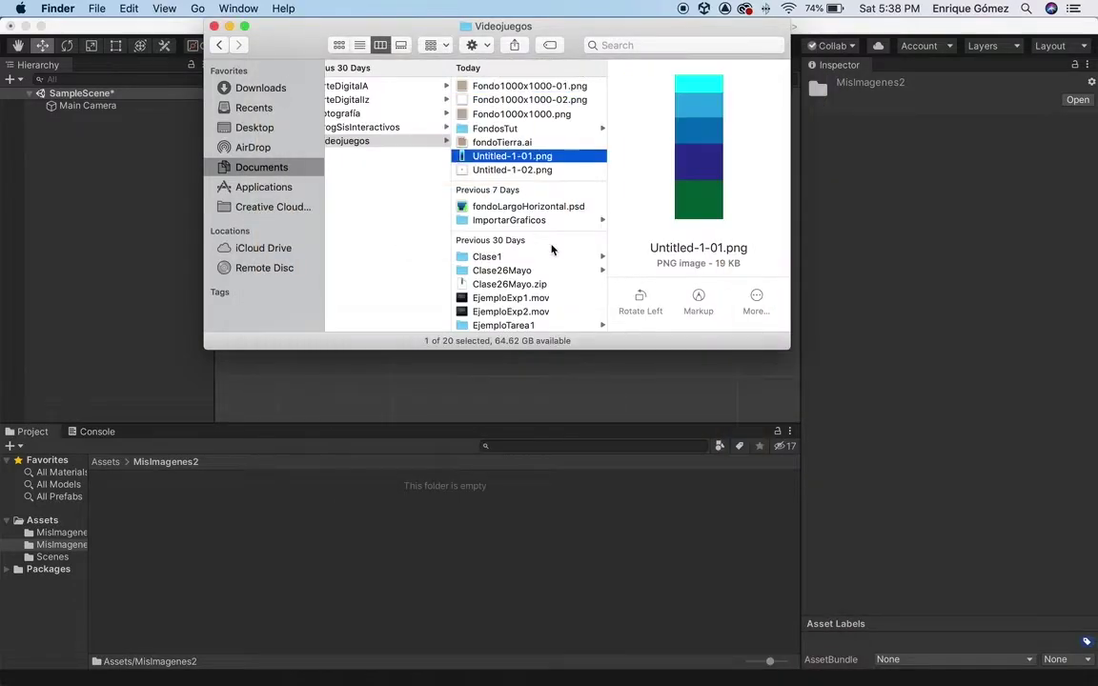
{"action": "key", "text": "space"}
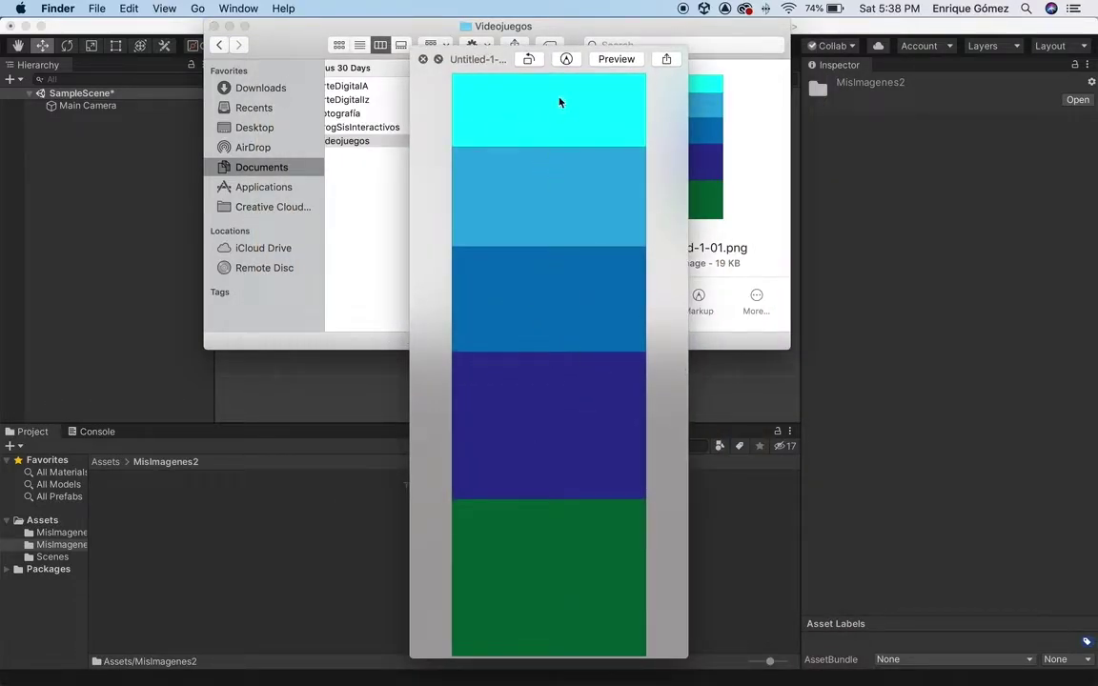
{"action": "key", "text": "space"}
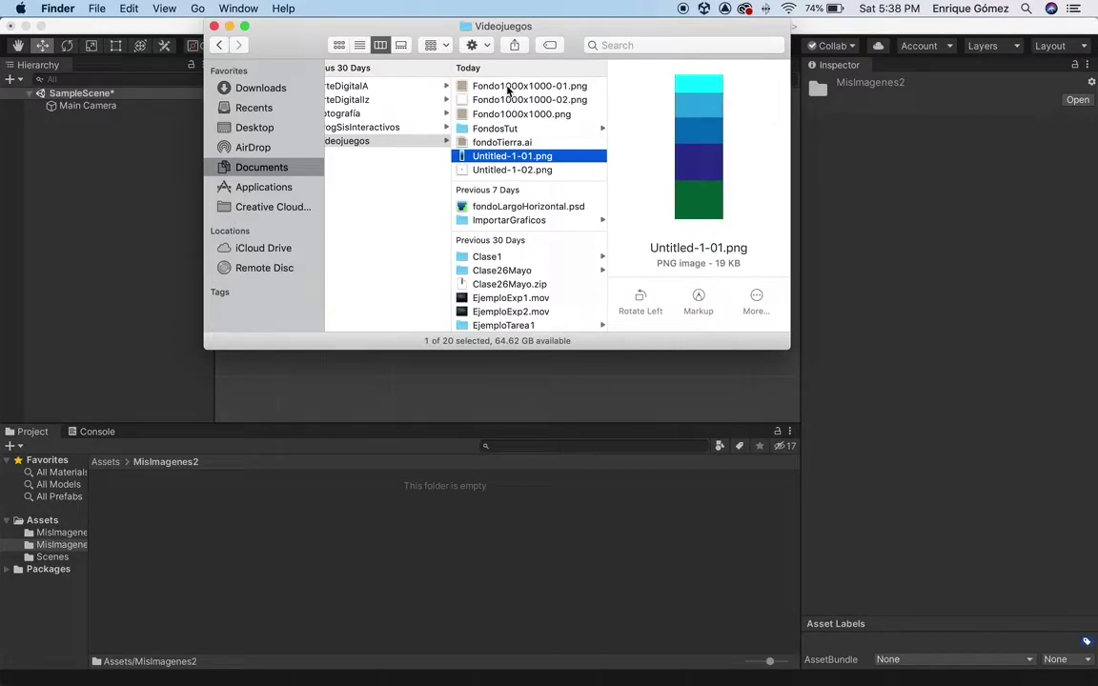
Import both PNGs into Unity's MisImagenes2 folder.
{"action": "left_click", "coordinate": [509, 87], "text": "super"}
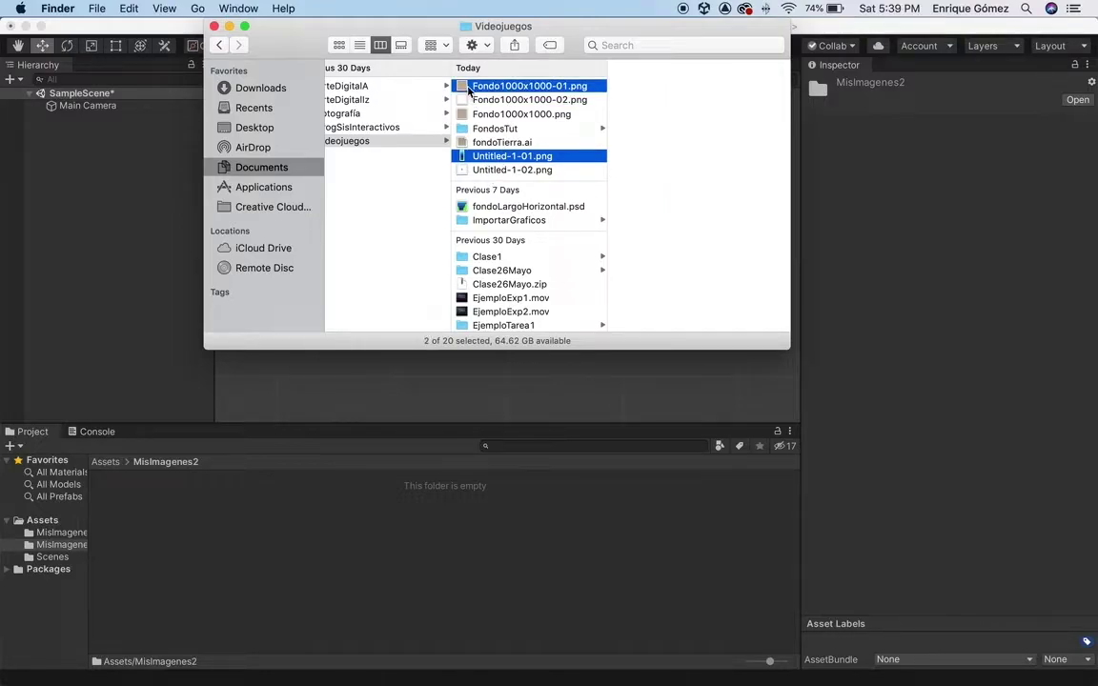
{"action": "mouse_move", "coordinate": [467, 88]}
{"action": "left_mouse_down"}
{"action": "mouse_move", "coordinate": [161, 565]}
{"action": "mouse_move", "coordinate": [181, 535]}
{"action": "left_mouse_up"}
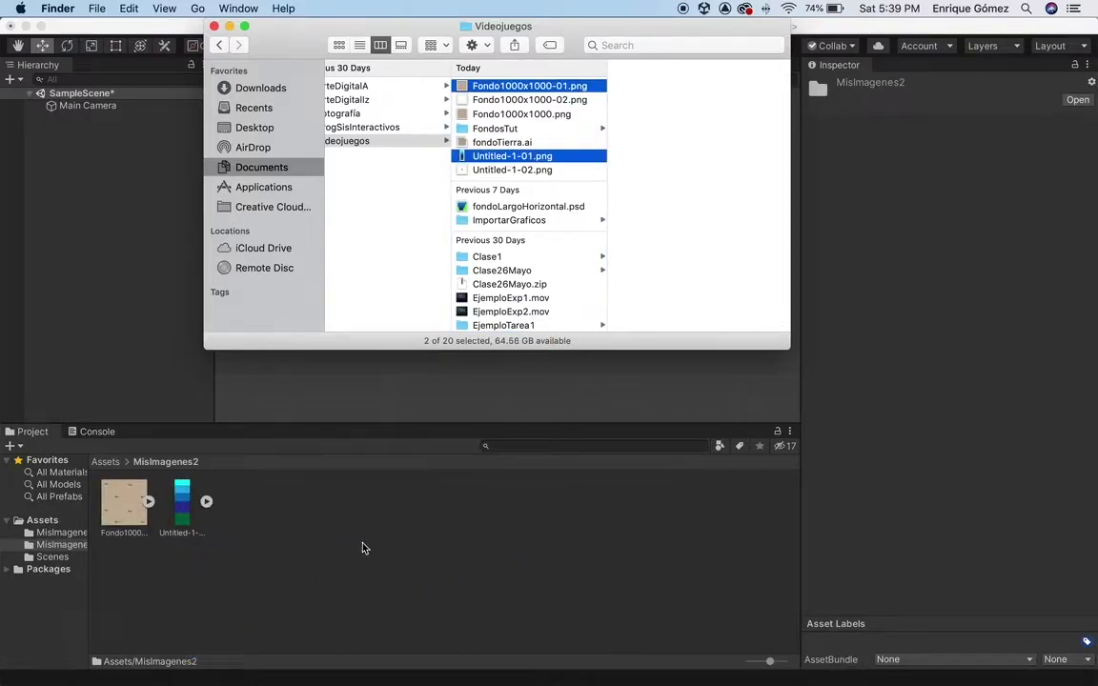
{"action": "left_click", "coordinate": [178, 584]}
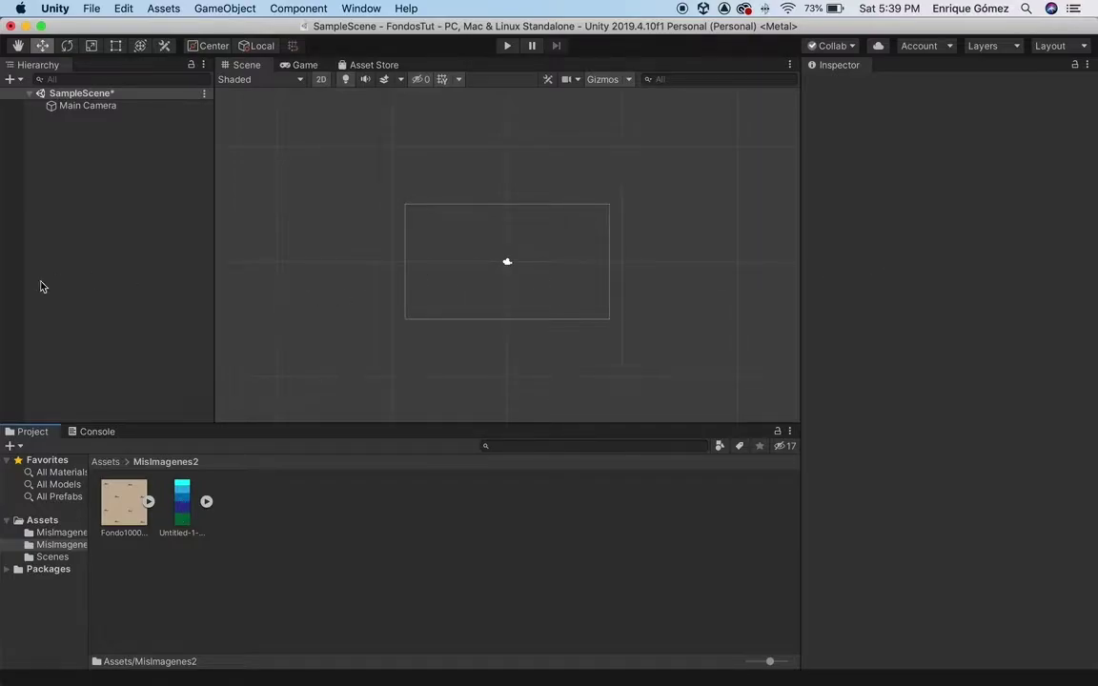
Place the striped Untitled-1-01 image in the scene and select it to show its Sprite Renderer.
{"action": "mouse_move", "coordinate": [182, 505]}
{"action": "left_mouse_down"}
{"action": "mouse_move", "coordinate": [150, 289]}
{"action": "mouse_move", "coordinate": [71, 188]}
{"action": "left_mouse_up"}
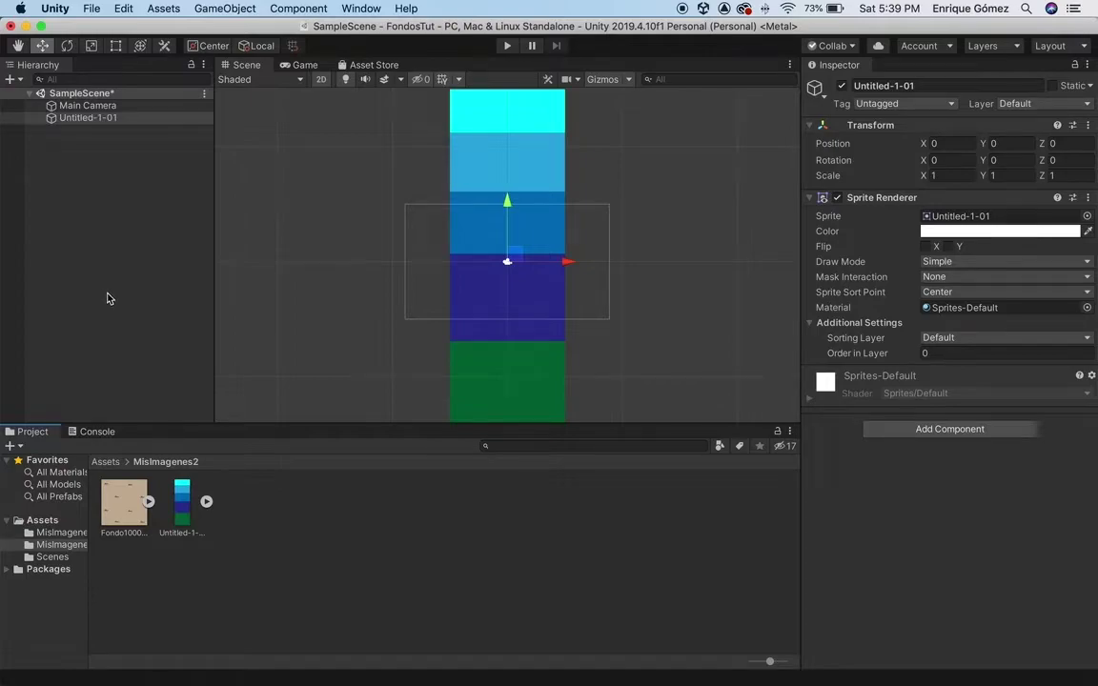
{"action": "left_click", "coordinate": [78, 122]}
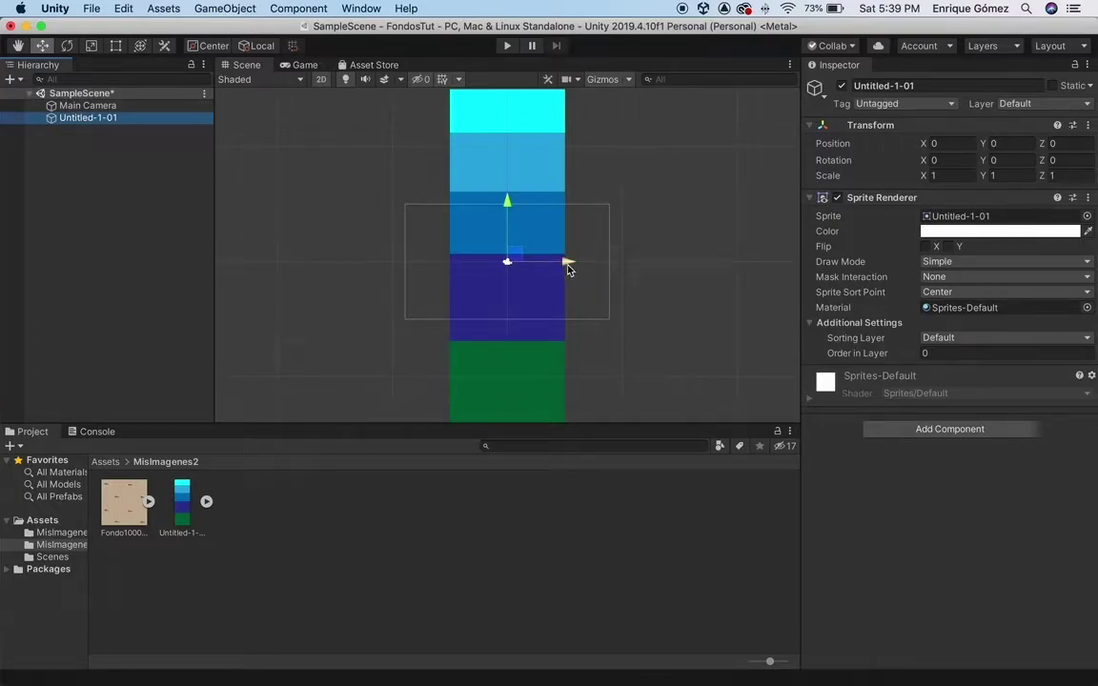
{"action": "left_click_drag", "start_coordinate": [567, 269], "coordinate": [568, 256]}
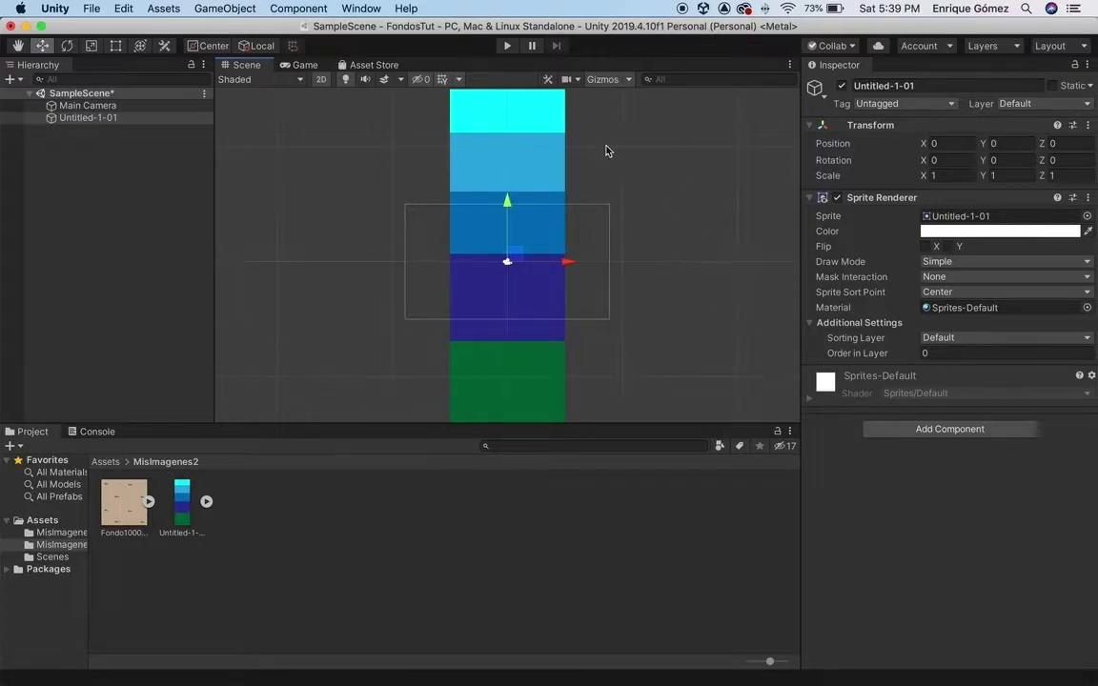
{"action": "left_click", "coordinate": [108, 115]}
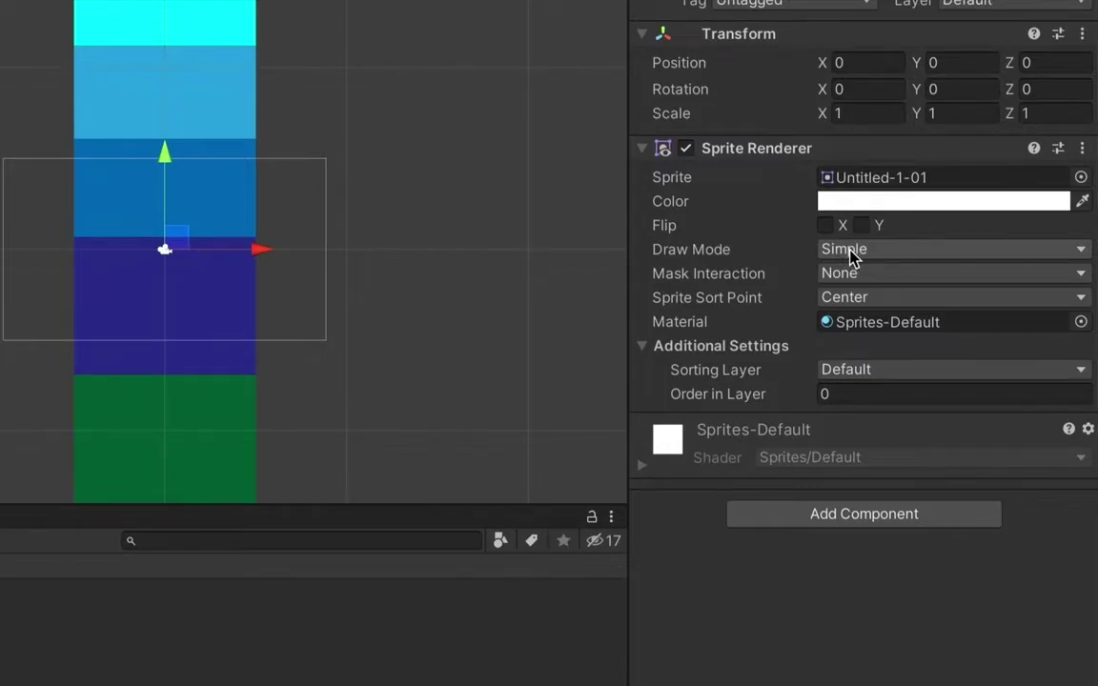
{"action": "left_click", "coordinate": [853, 252]}
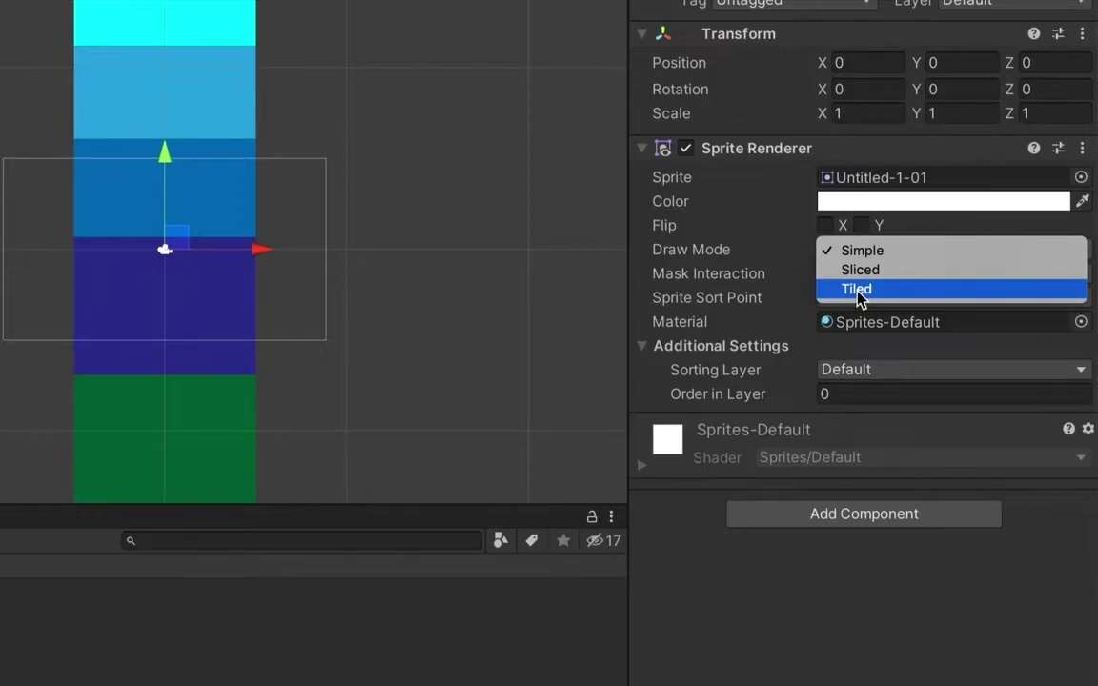
Set Untitled-1-01's Sprite Renderer draw mode to Tiled.
{"action": "left_click", "coordinate": [857, 290]}
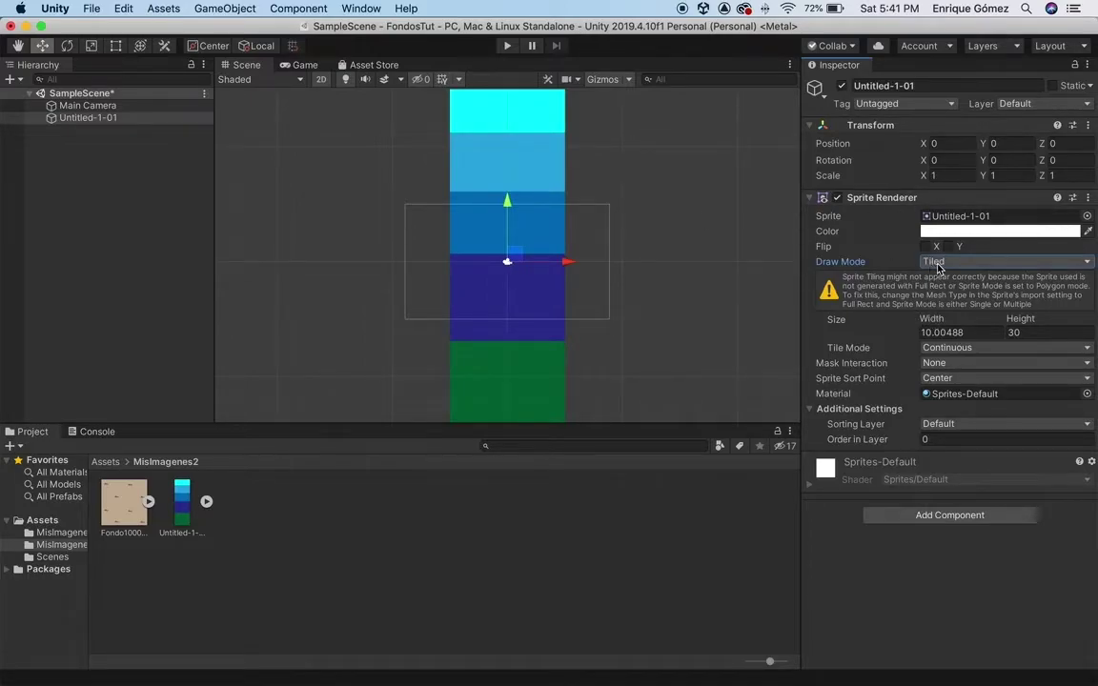
Stretch the striped sprite's width to 97.12 so it repeats sideways.
{"action": "left_click", "coordinate": [931, 324]}
{"action": "mouse_move", "coordinate": [931, 324]}
{"action": "left_mouse_down"}
{"action": "mouse_move", "coordinate": [1037, 324]}
{"action": "mouse_move", "coordinate": [839, 299]}
{"action": "mouse_move", "coordinate": [953, 323]}
{"action": "mouse_move", "coordinate": [1093, 328]}
{"action": "left_mouse_up"}
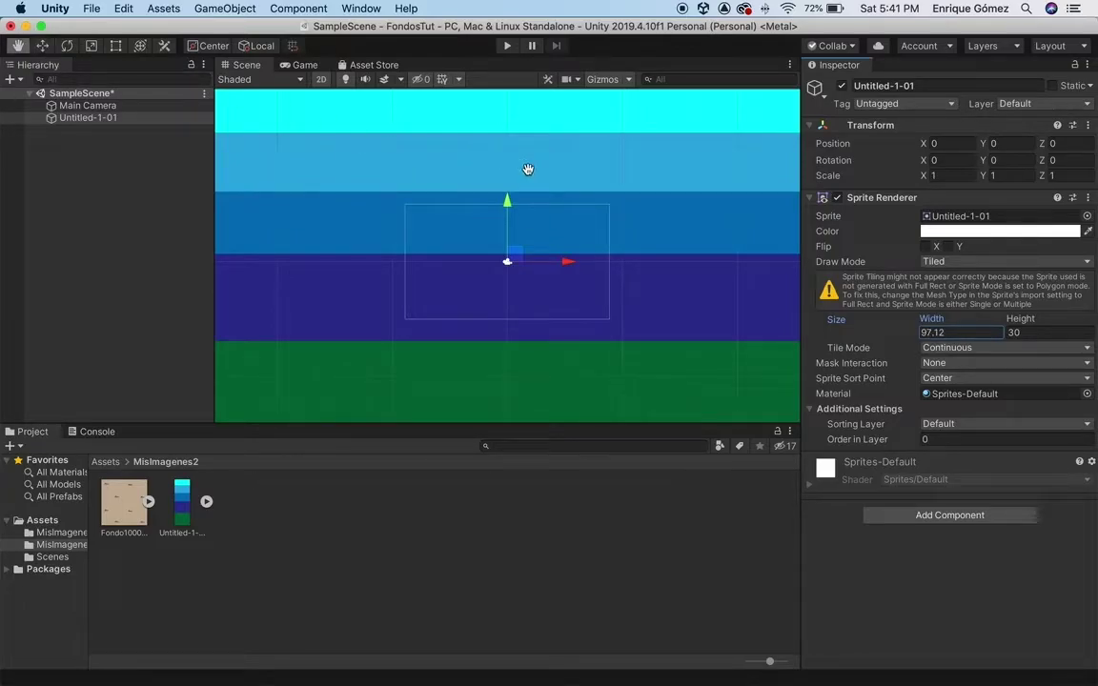
{"action": "left_click", "coordinate": [575, 196]}
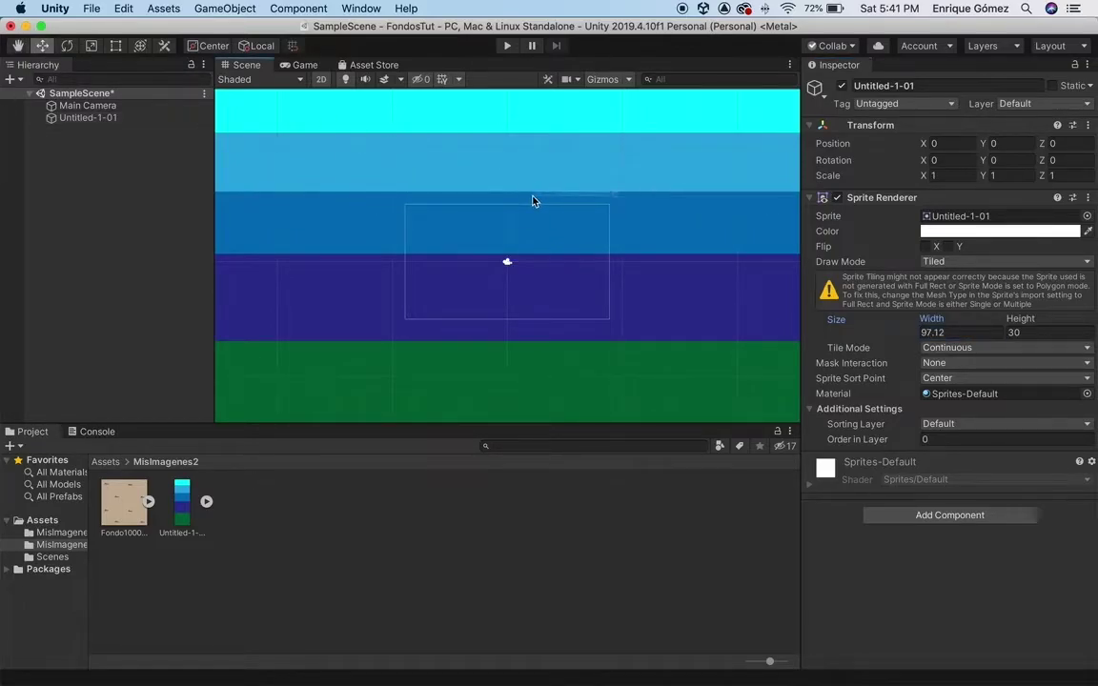
Zoom and pan the Scene view to inspect the wide banded strip around the camera.
{"action": "scroll", "coordinate": [537, 210], "scroll_direction": "down", "scroll_amount": 5}
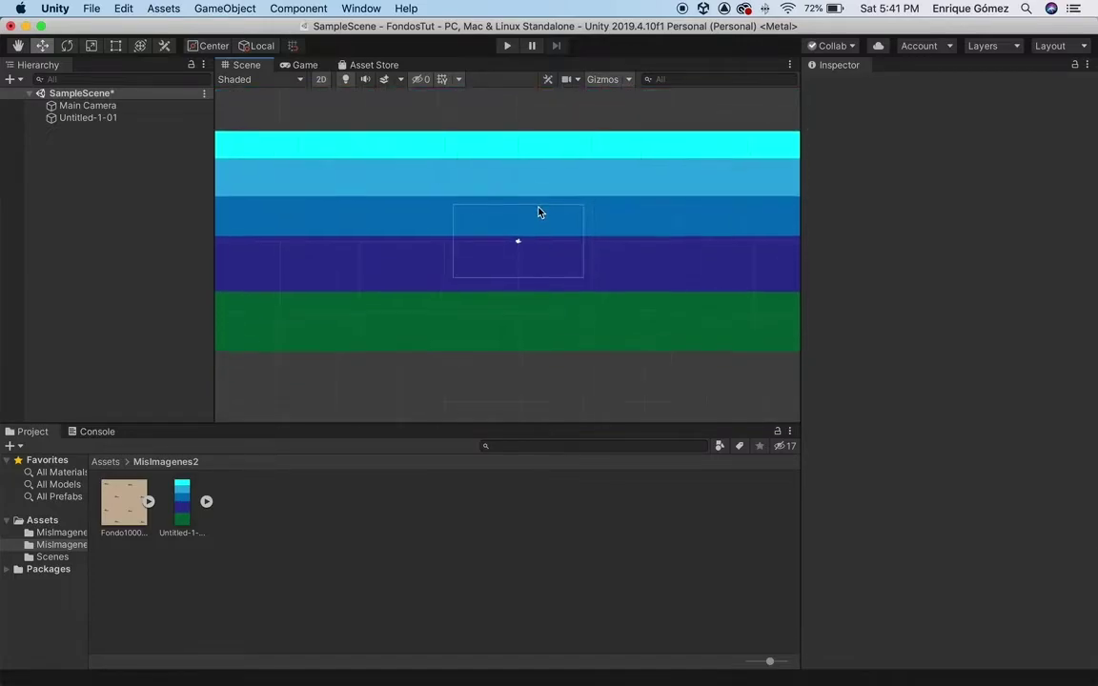
{"action": "middle_click_drag", "start_coordinate": [539, 212], "coordinate": [588, 235]}
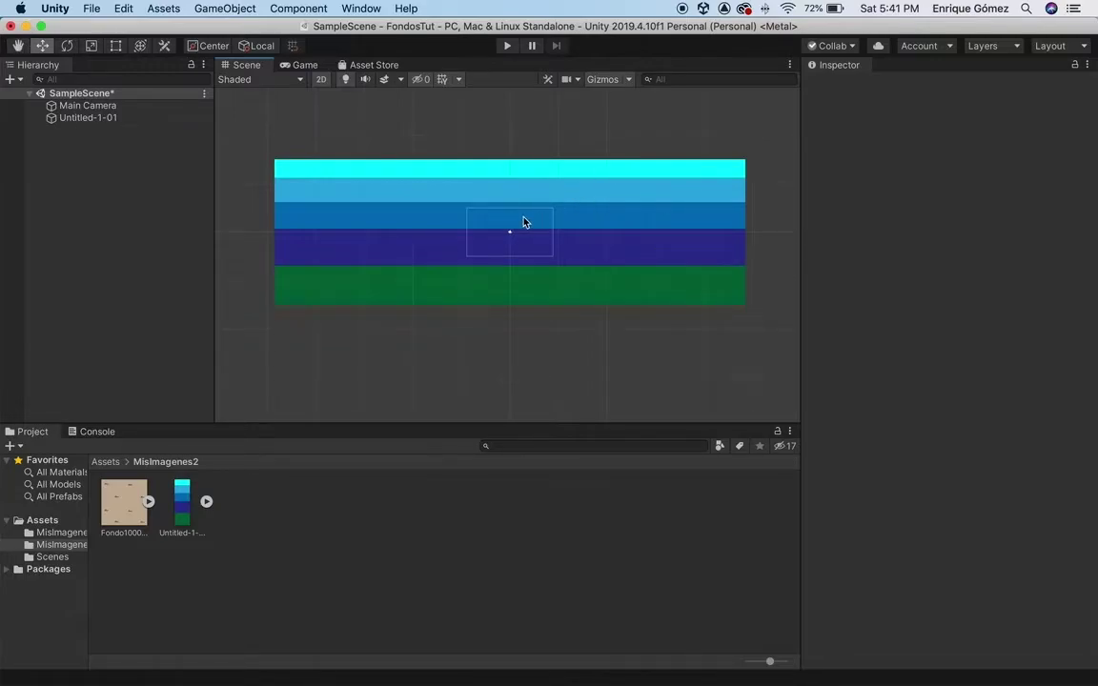
{"action": "scroll", "coordinate": [524, 220], "scroll_direction": "up", "scroll_amount": 2}
{"action": "scroll", "coordinate": [523, 223], "scroll_direction": "up", "scroll_amount": 3}
{"action": "scroll", "coordinate": [519, 226], "scroll_direction": "up", "scroll_amount": 3}
{"action": "scroll", "coordinate": [520, 236], "scroll_direction": "up", "scroll_amount": 3}
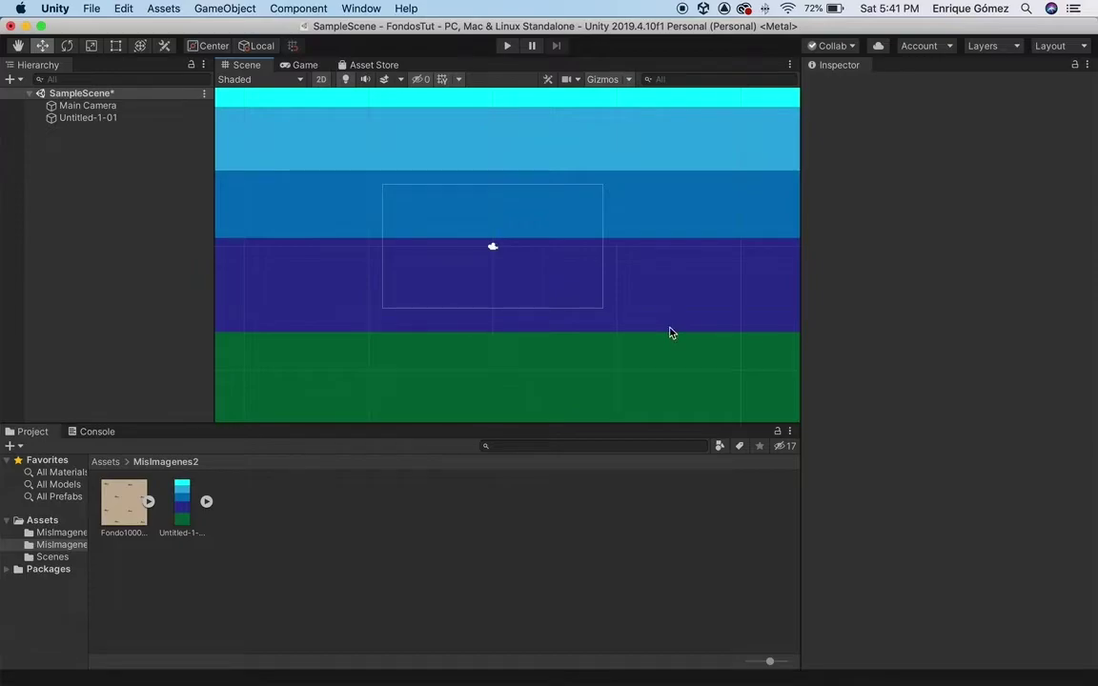
{"action": "scroll", "coordinate": [639, 310], "scroll_direction": "down", "scroll_amount": 1}
{"action": "scroll", "coordinate": [640, 309], "scroll_direction": "down", "scroll_amount": 2}
{"action": "scroll", "coordinate": [597, 208], "scroll_direction": "up", "scroll_amount": 1}
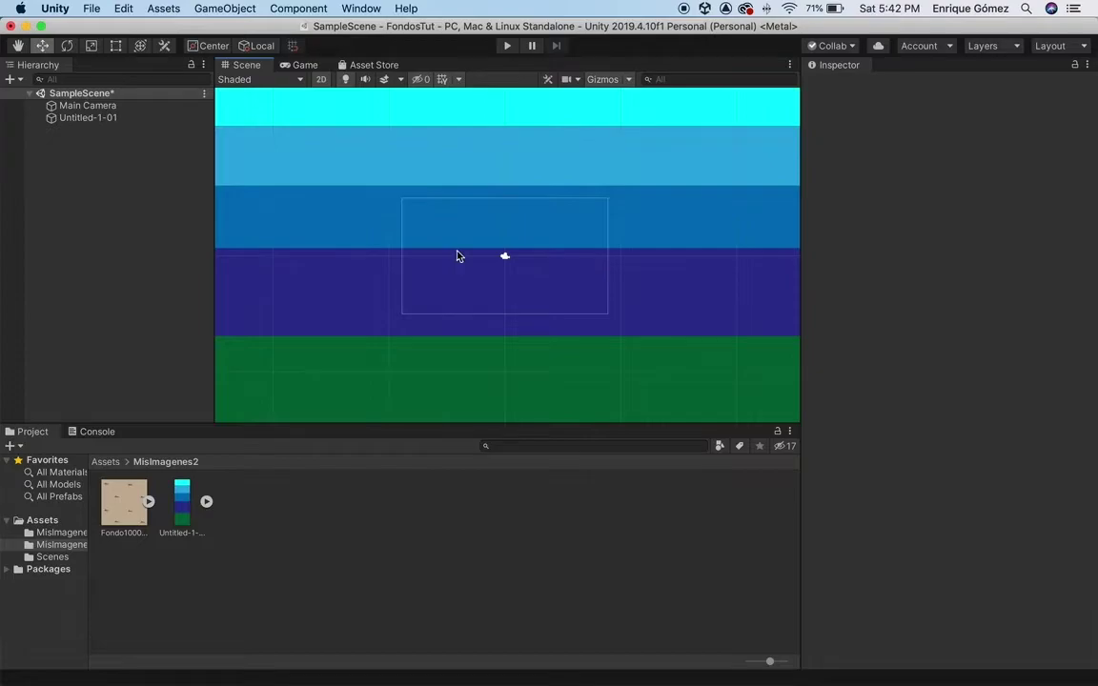
{"action": "scroll", "coordinate": [511, 153], "scroll_direction": "down", "scroll_amount": 2}
{"action": "scroll", "coordinate": [515, 201], "scroll_direction": "down", "scroll_amount": 3}
{"action": "scroll", "coordinate": [526, 210], "scroll_direction": "down", "scroll_amount": 2}
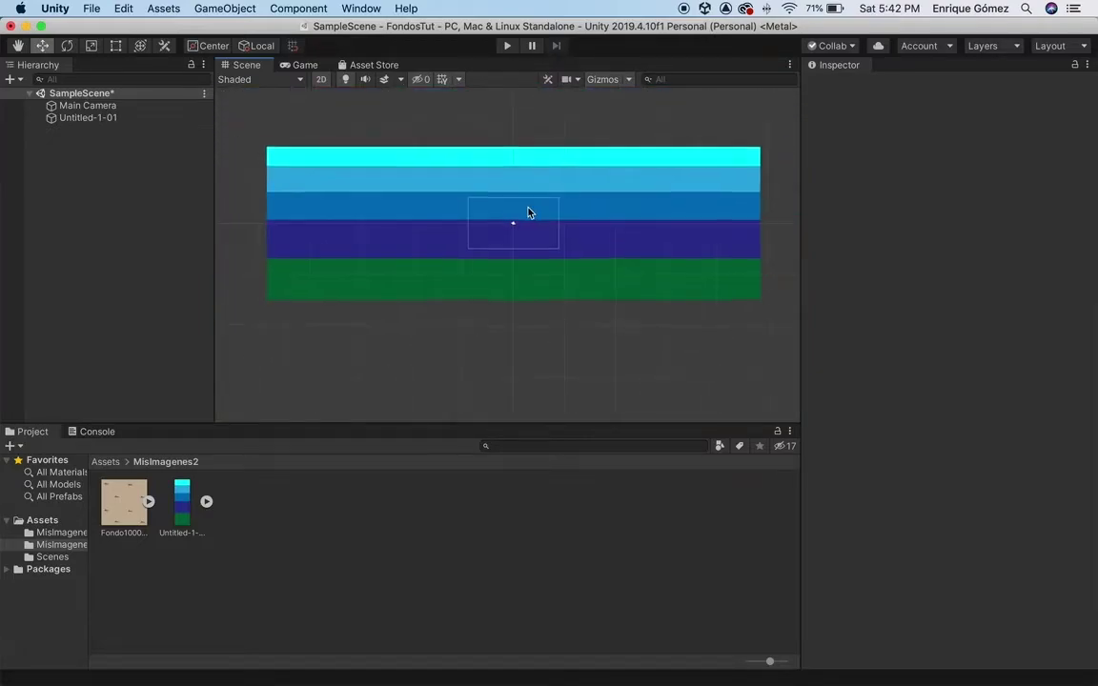
{"action": "scroll", "coordinate": [535, 228], "scroll_direction": "down", "scroll_amount": 2}
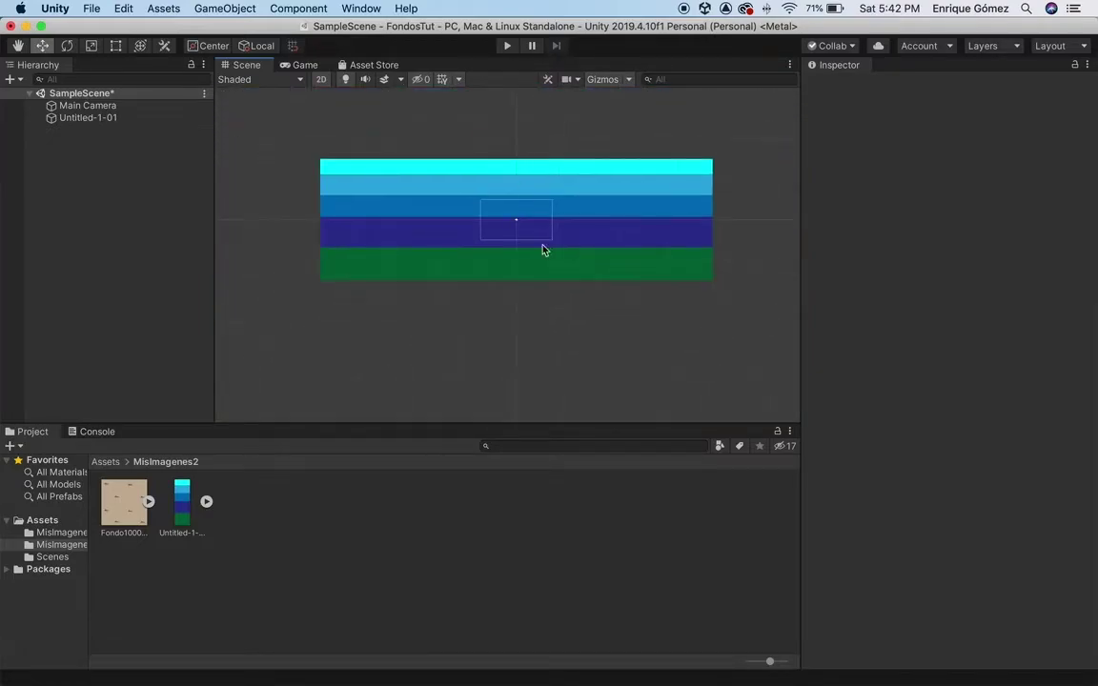
Stretch the striped sprite taller to test vertical tiling, then set its height back to 30.
{"action": "left_click", "coordinate": [86, 118]}
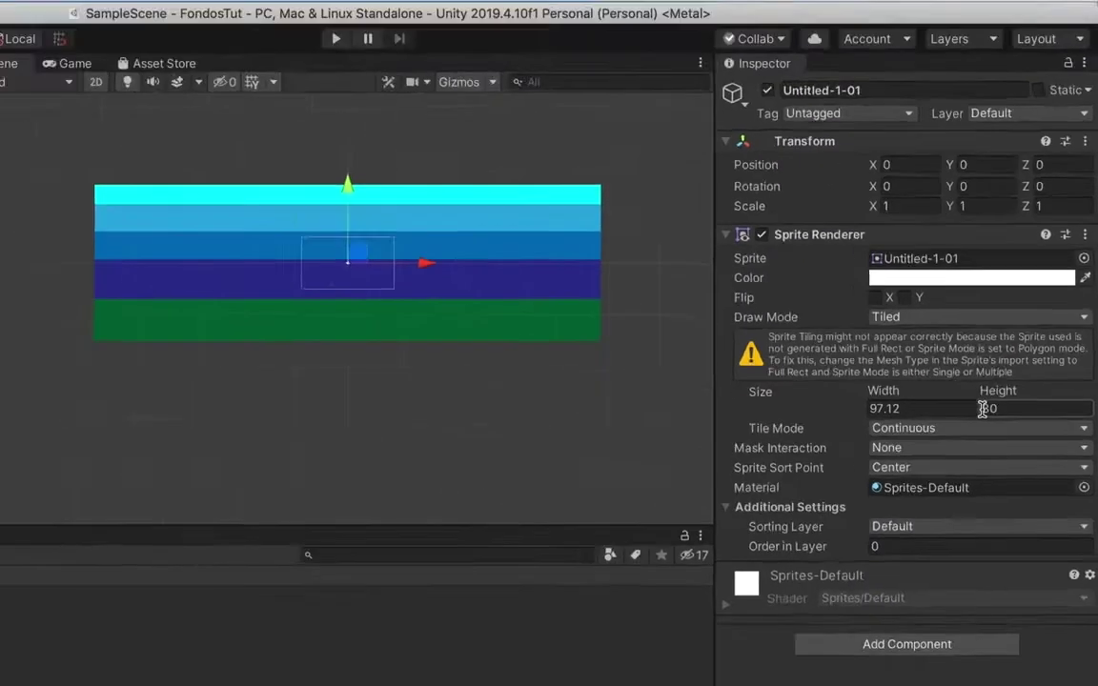
{"action": "left_click", "coordinate": [1026, 324]}
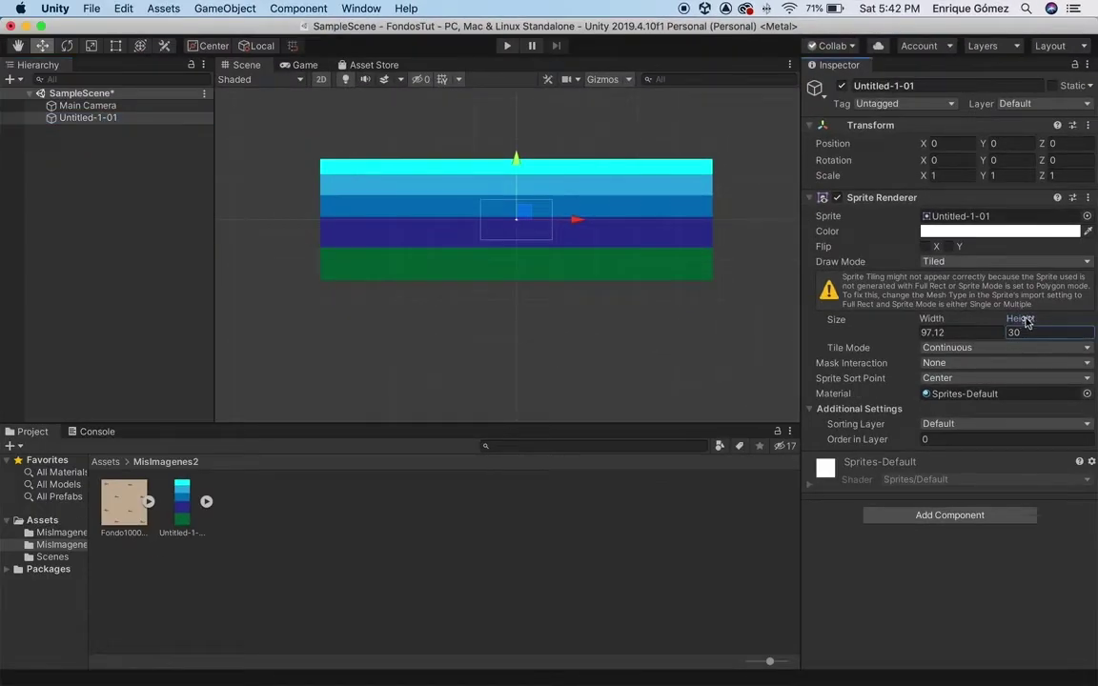
{"action": "left_click_drag", "start_coordinate": [1027, 324], "coordinate": [1067, 324]}
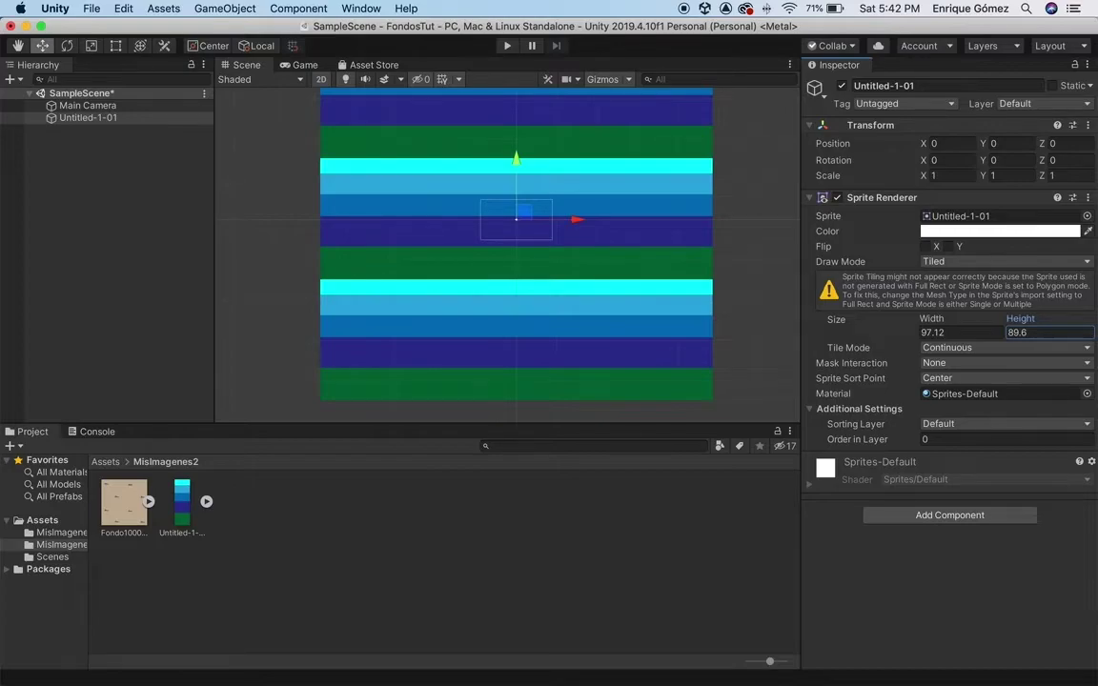
{"action": "left_click_drag", "start_coordinate": [1034, 333], "coordinate": [995, 347]}
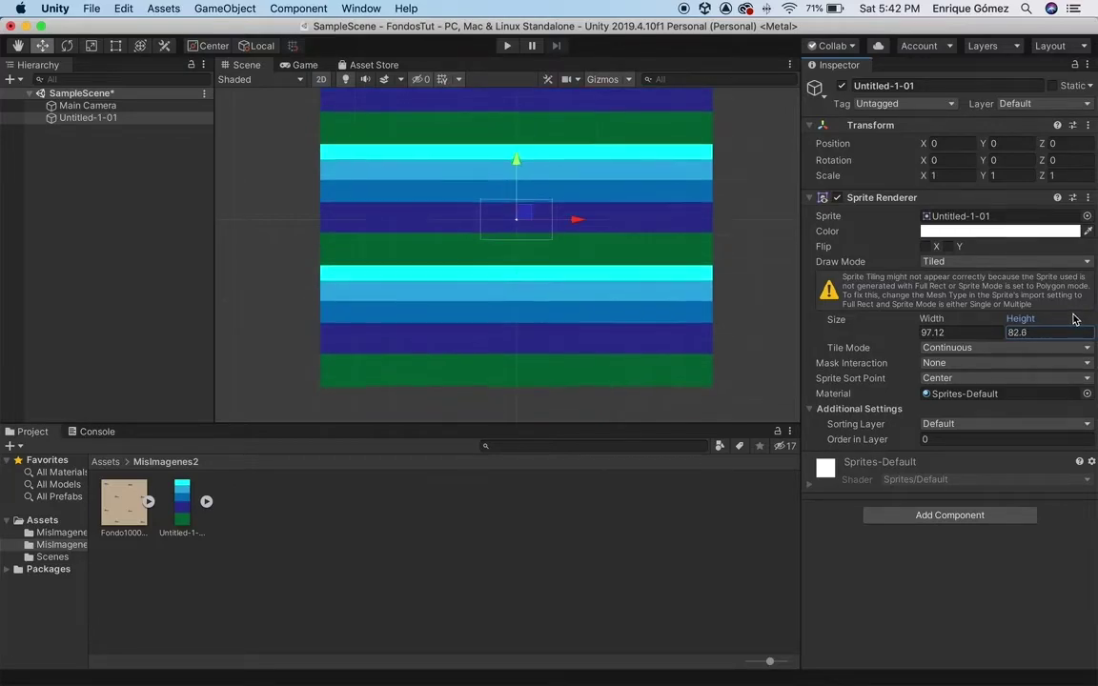
{"action": "left_click", "coordinate": [1027, 333]}
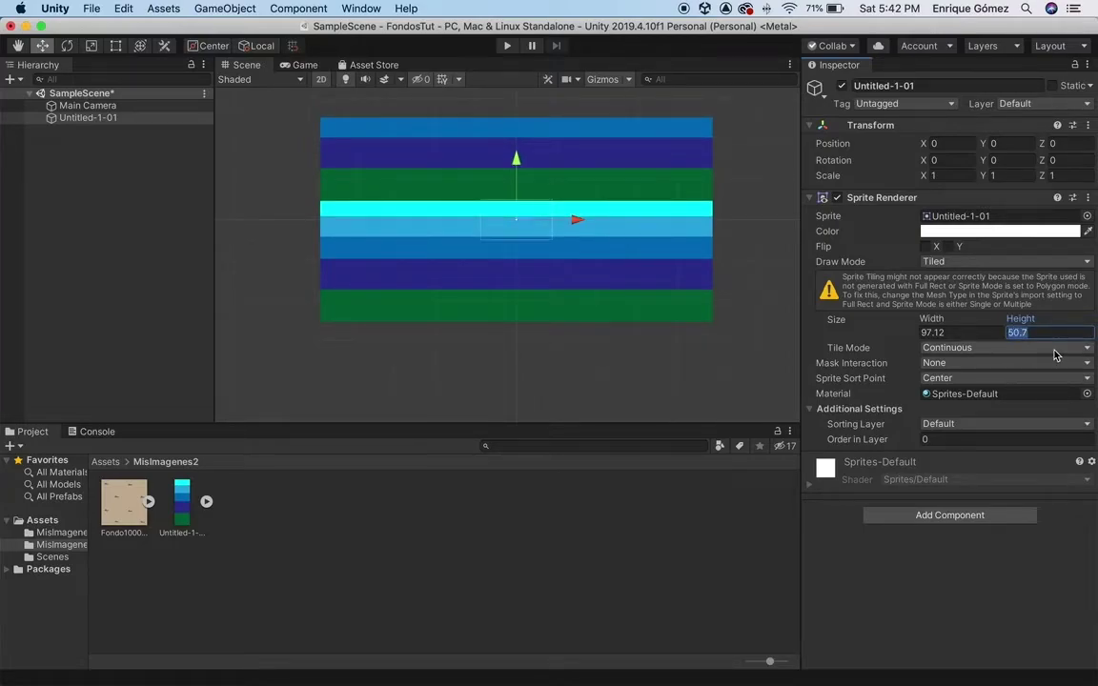
{"action": "type", "text": "30"}
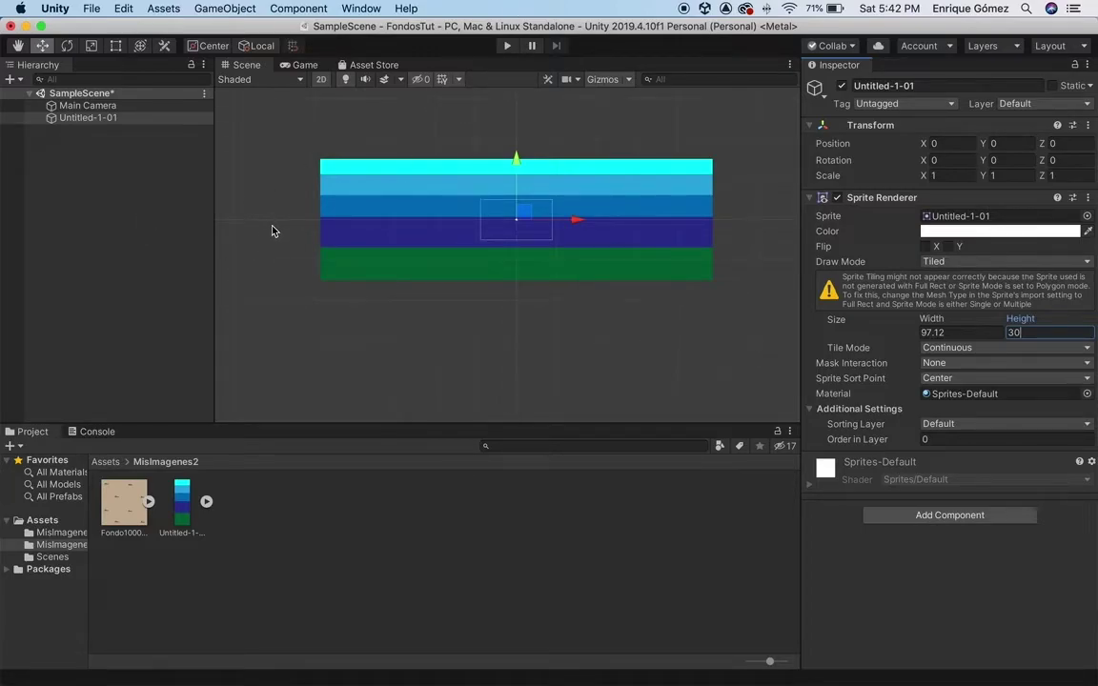
{"action": "left_click", "coordinate": [77, 116]}
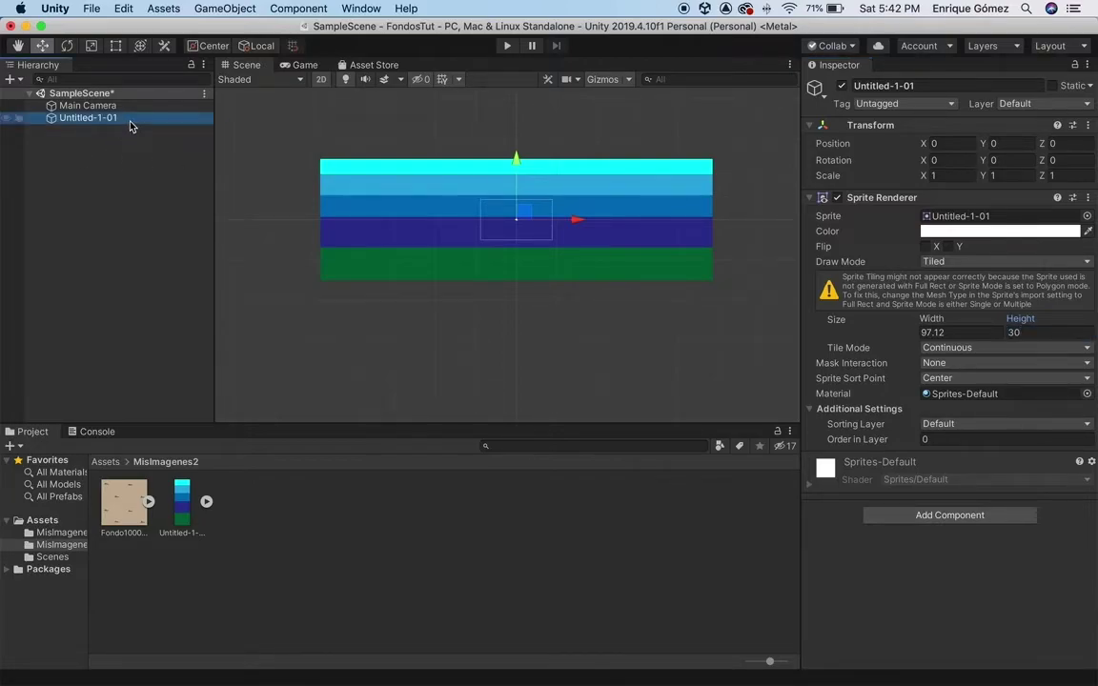
Replace the striped Untitled-1-01 object with the beige Fondo1000x1000-01 sprite at the origin.
{"action": "right_click", "coordinate": [131, 126]}
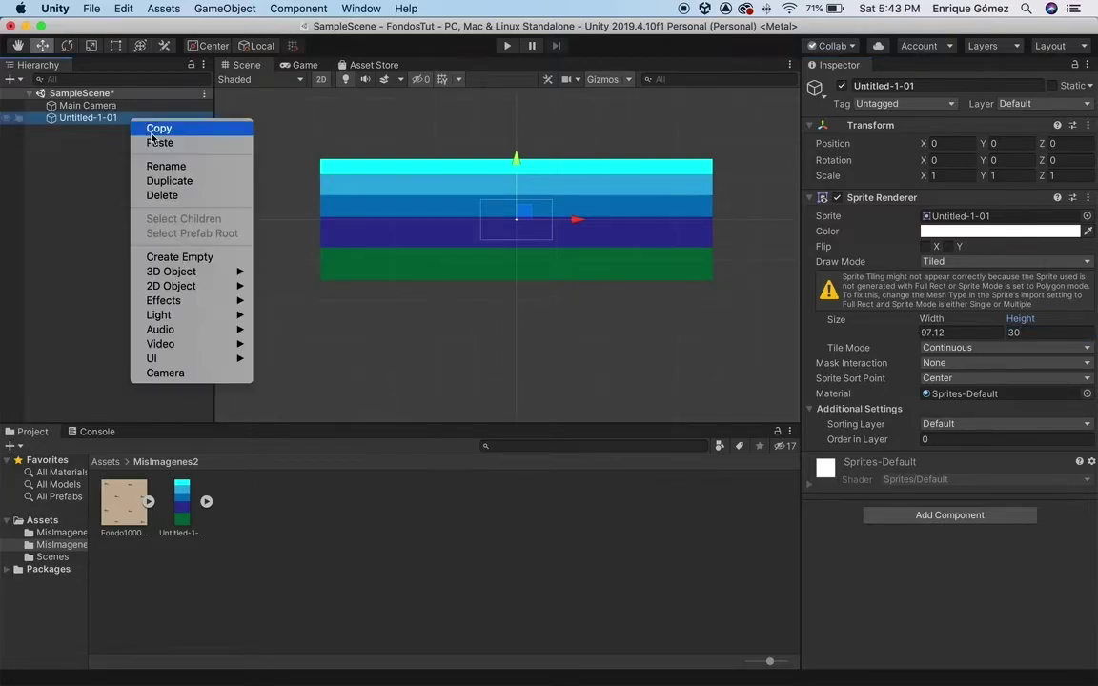
{"action": "left_click", "coordinate": [176, 196]}
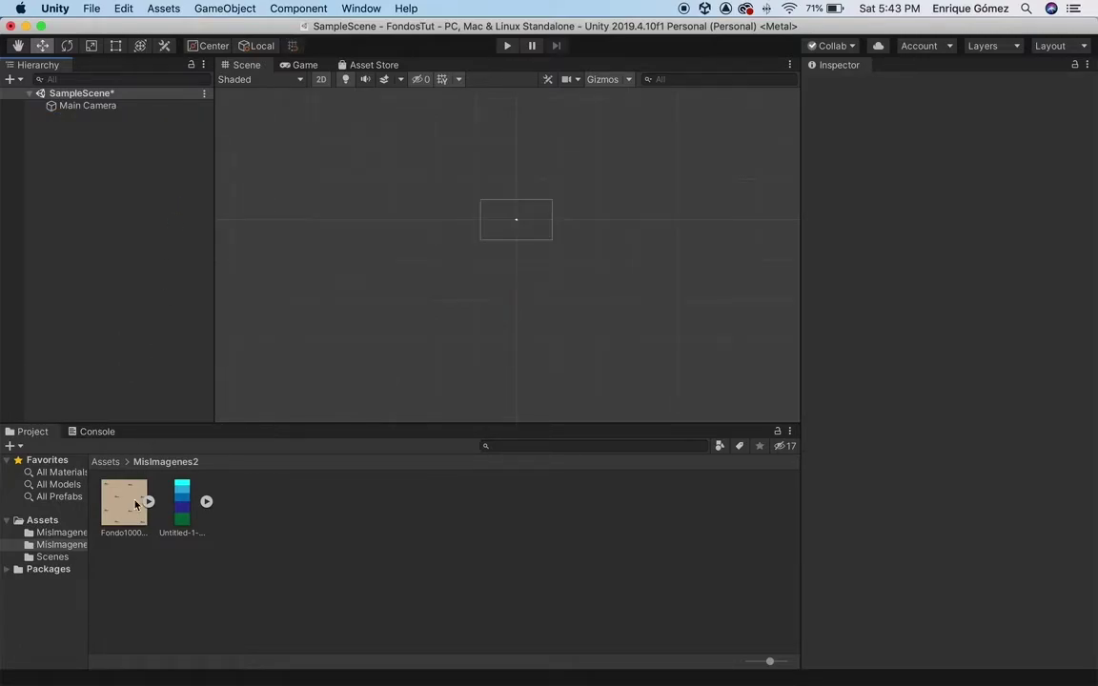
{"action": "left_click_drag", "start_coordinate": [128, 515], "coordinate": [68, 147]}
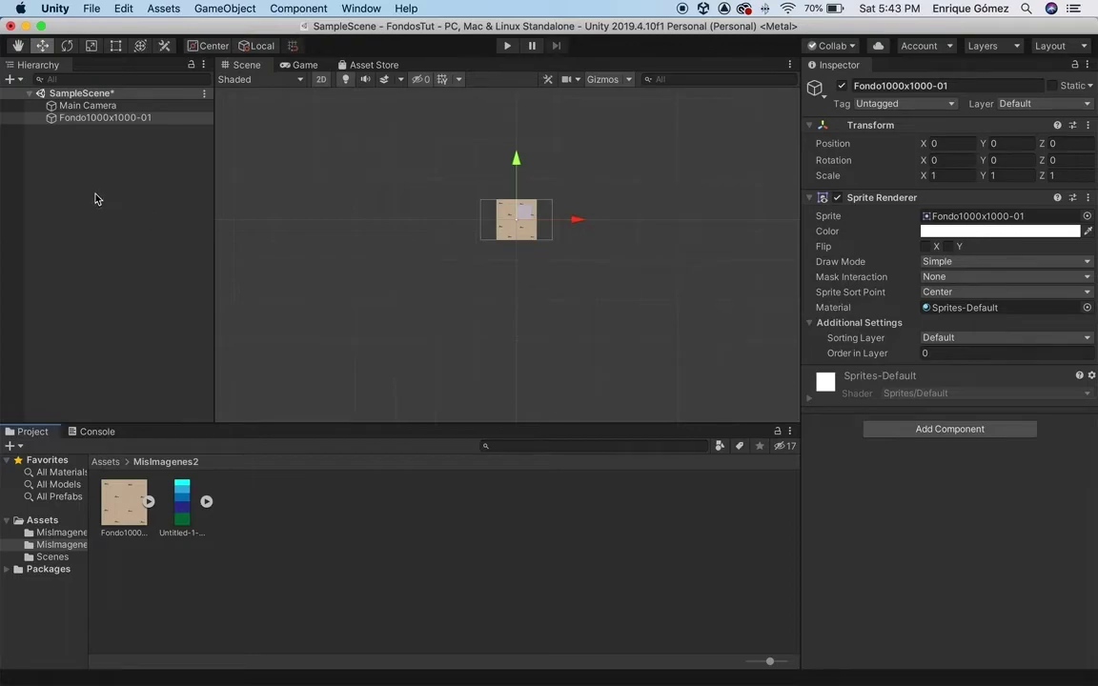
{"action": "left_click", "coordinate": [92, 117]}
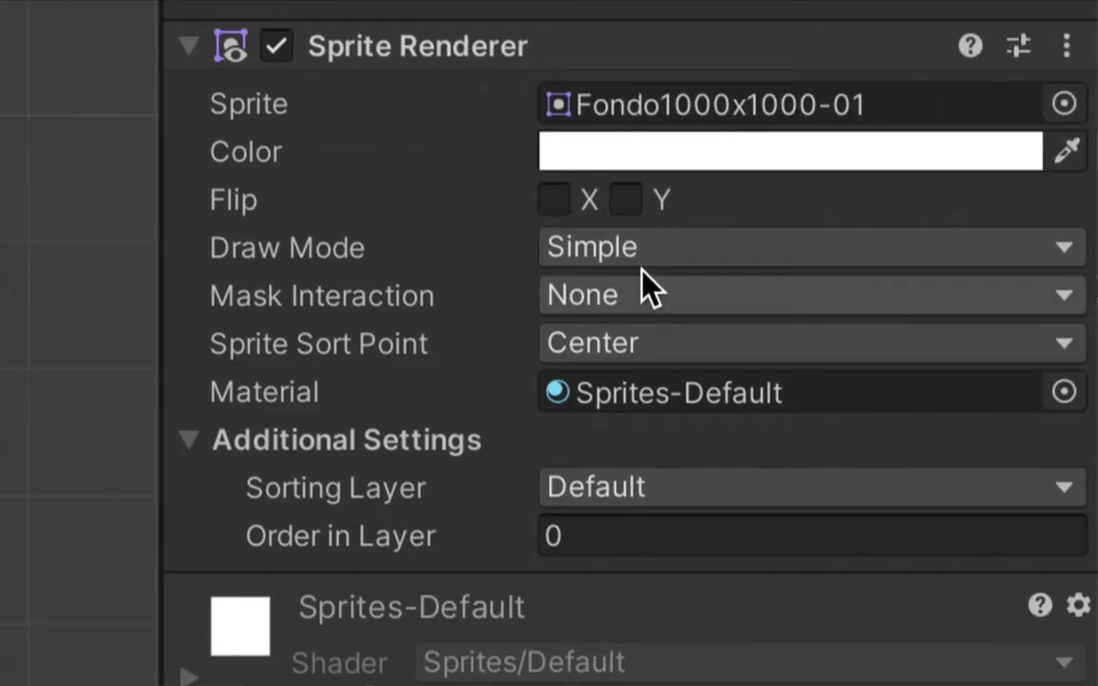
{"action": "left_click", "coordinate": [612, 251]}
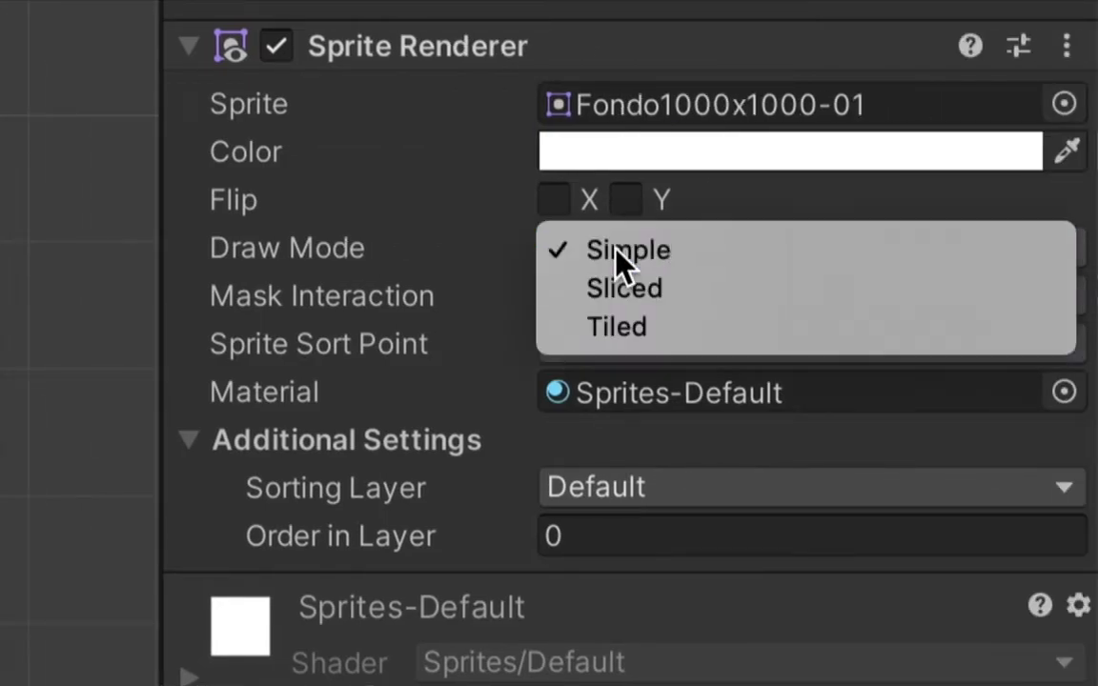
Make the beige sprite Tiled and size it to 96.6 wide by 50.34 high.
{"action": "left_click", "coordinate": [621, 326]}
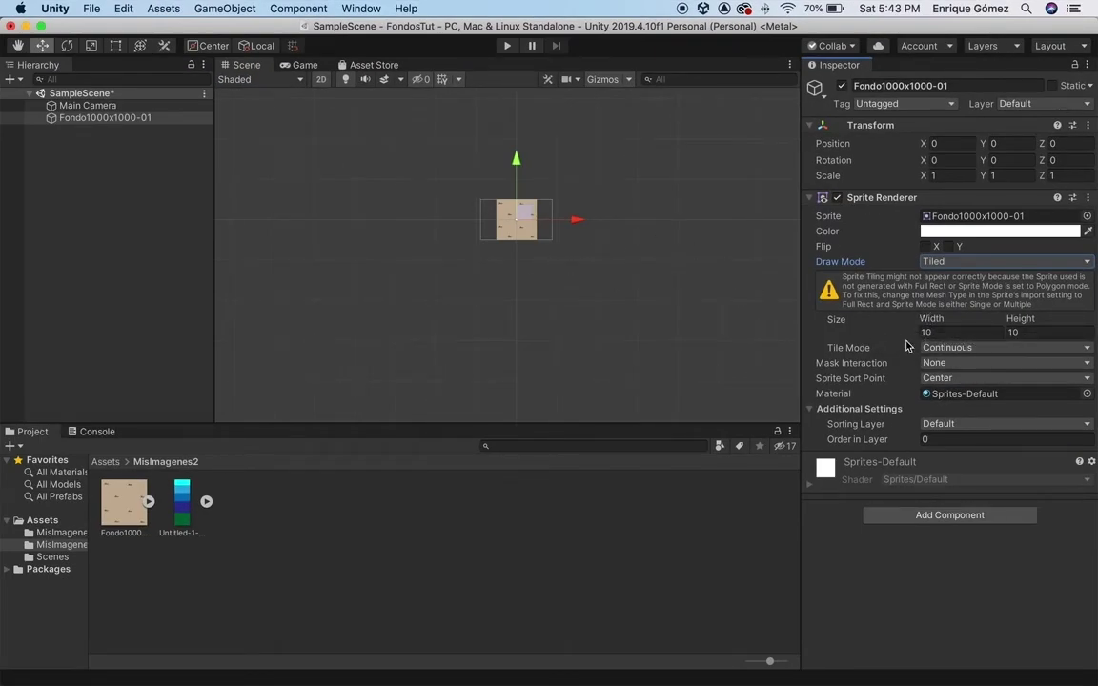
{"action": "left_click_drag", "start_coordinate": [931, 318], "coordinate": [1077, 322]}
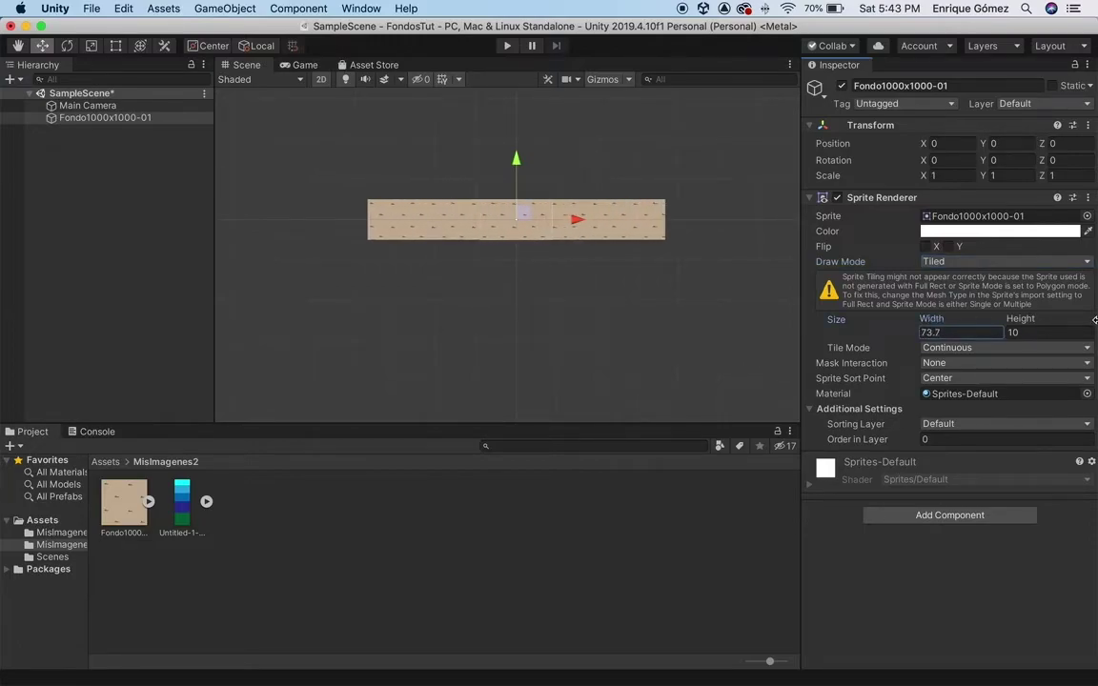
{"action": "left_click_drag", "start_coordinate": [1020, 321], "coordinate": [1019, 325]}
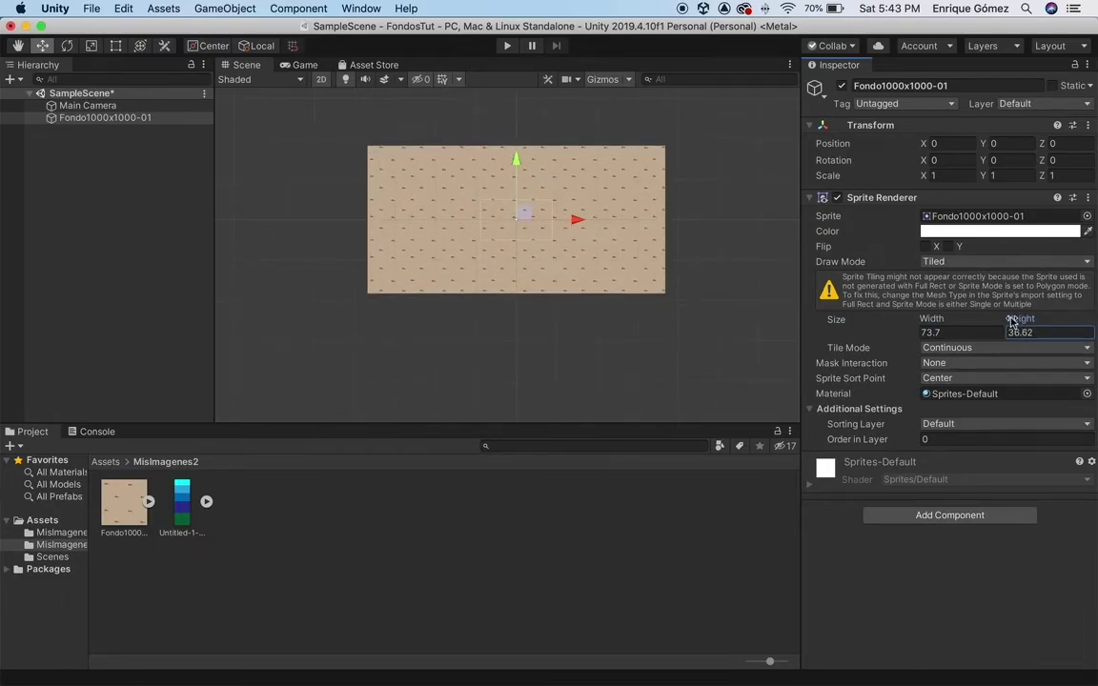
{"action": "left_click_drag", "start_coordinate": [1019, 324], "coordinate": [1077, 324]}
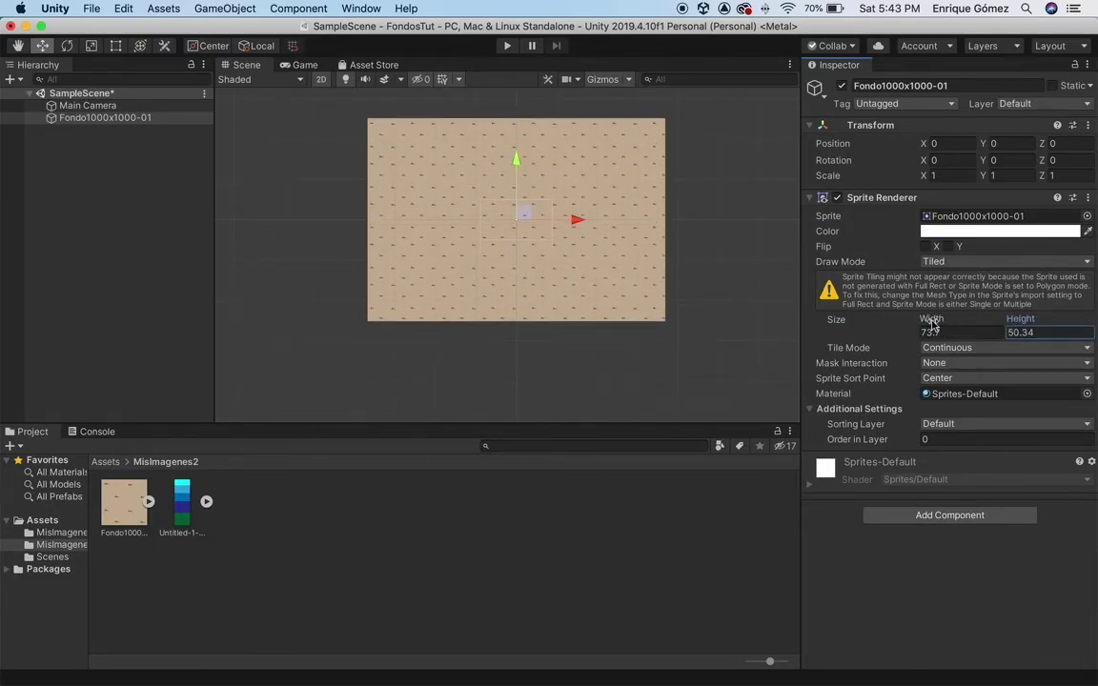
{"action": "left_click_drag", "start_coordinate": [964, 325], "coordinate": [1029, 322]}
{"action": "scroll", "coordinate": [513, 180], "scroll_direction": "up", "scroll_amount": 5}
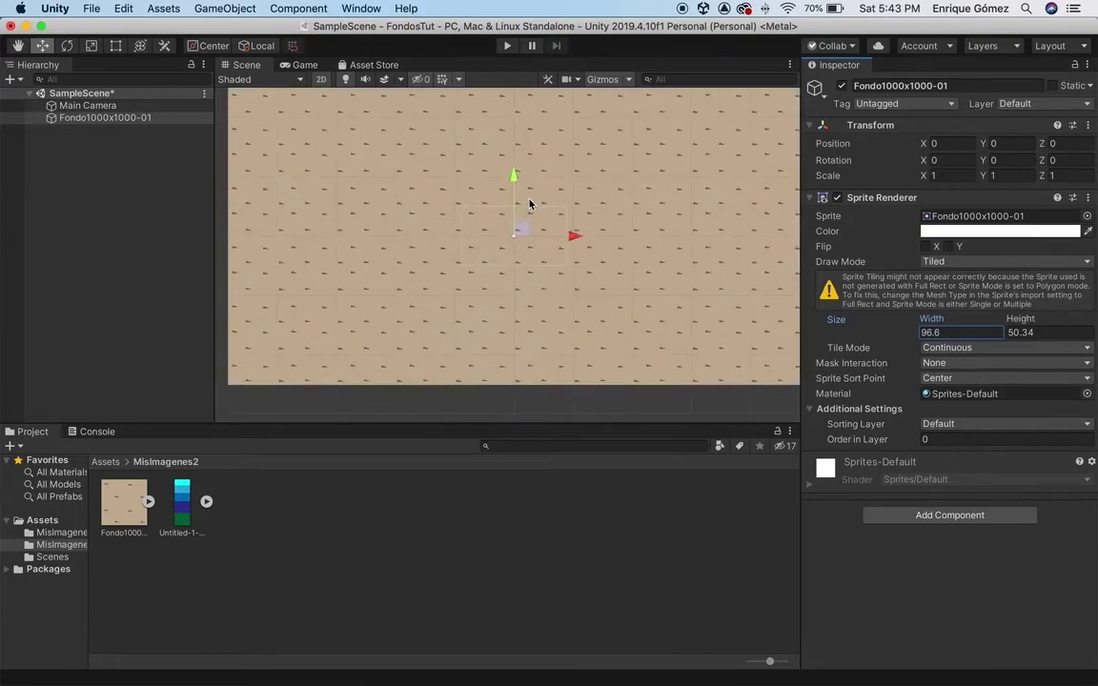
{"action": "scroll", "coordinate": [587, 260], "scroll_direction": "down", "scroll_amount": 2}
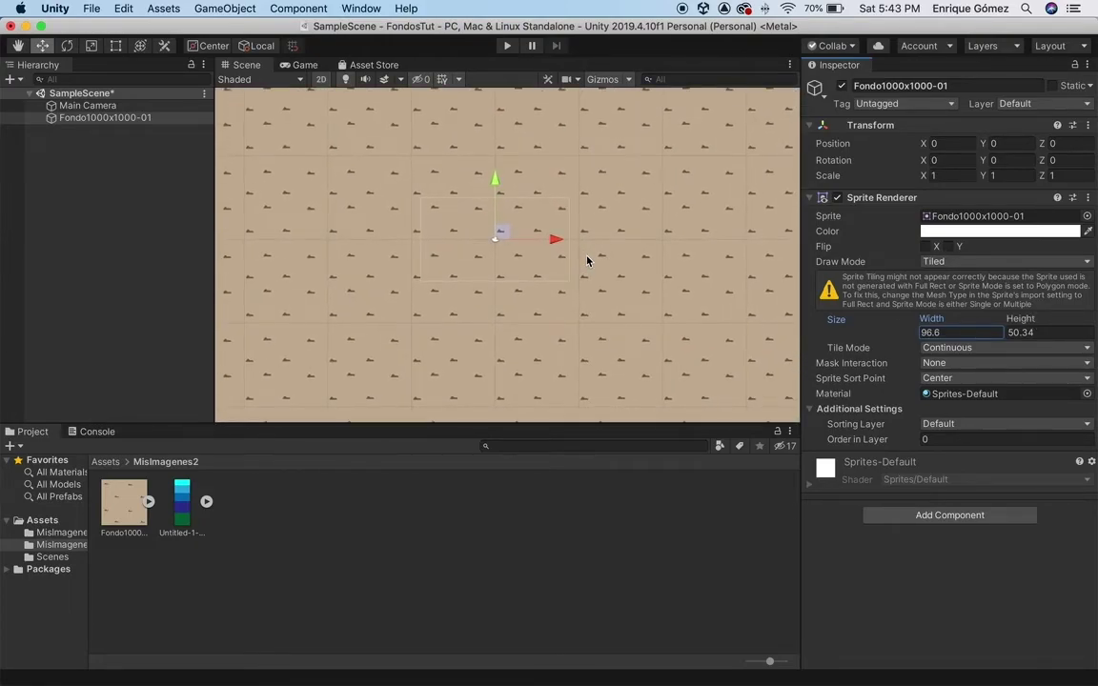
{"action": "scroll", "coordinate": [587, 260], "scroll_direction": "down", "scroll_amount": 1}
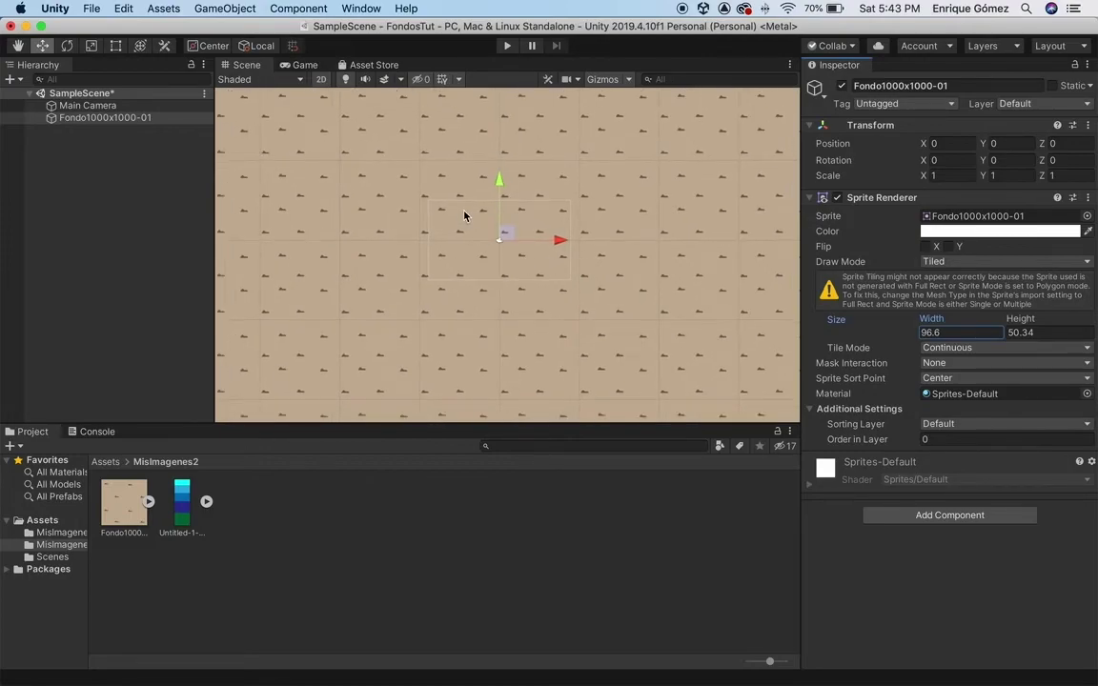